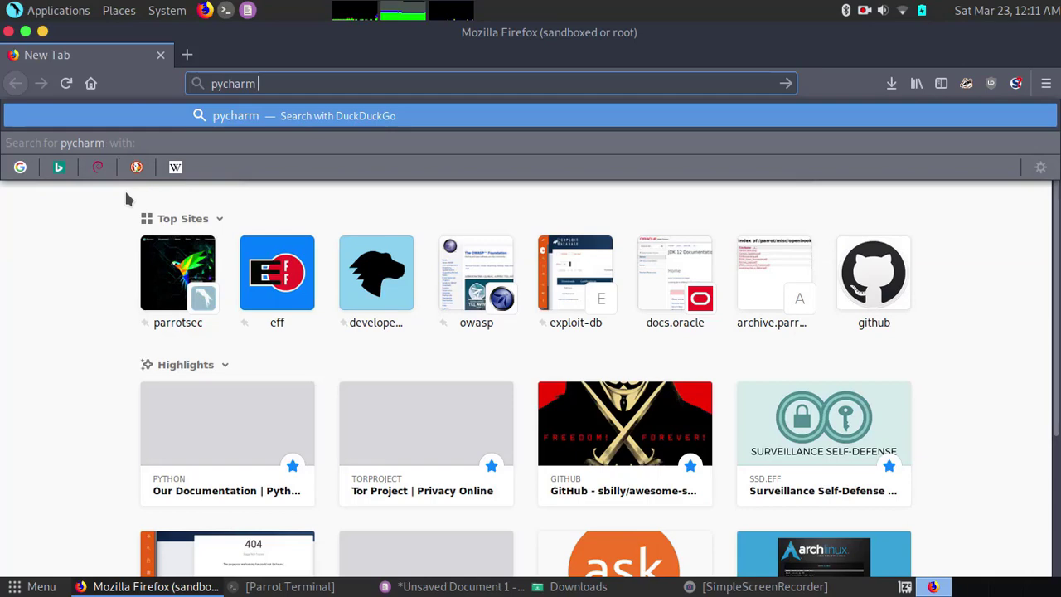
# Step: Search the web for "pycharm download" and open the JetBrains PyCharm download page from the results
pyautogui.write('dow')
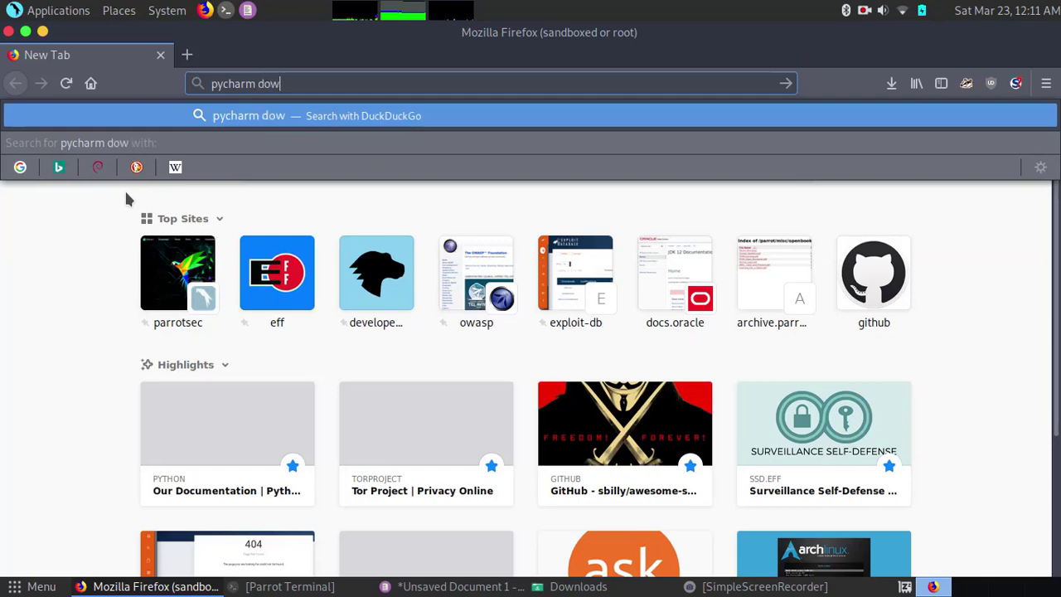
pyautogui.write('nload')
pyautogui.press('Return')
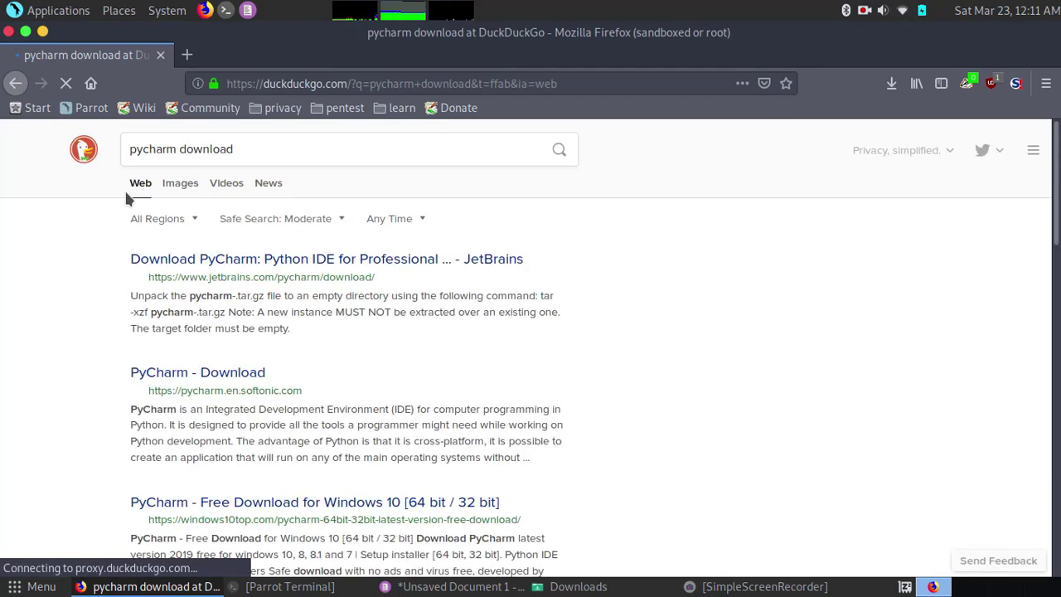
pyautogui.click(167, 263)
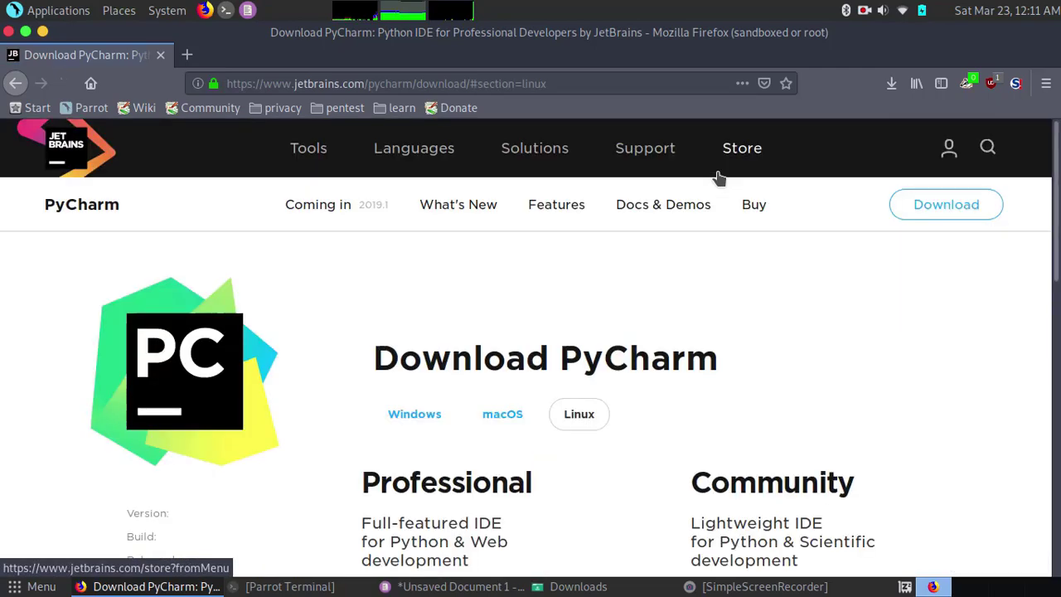
# Step: Download PyCharm Professional for Linux, saving pycharm-professional-2018.3.5.tar.gz to disk, and check the download's progress
pyautogui.moveTo(1057, 139); pyautogui.dragTo(1057, 205)
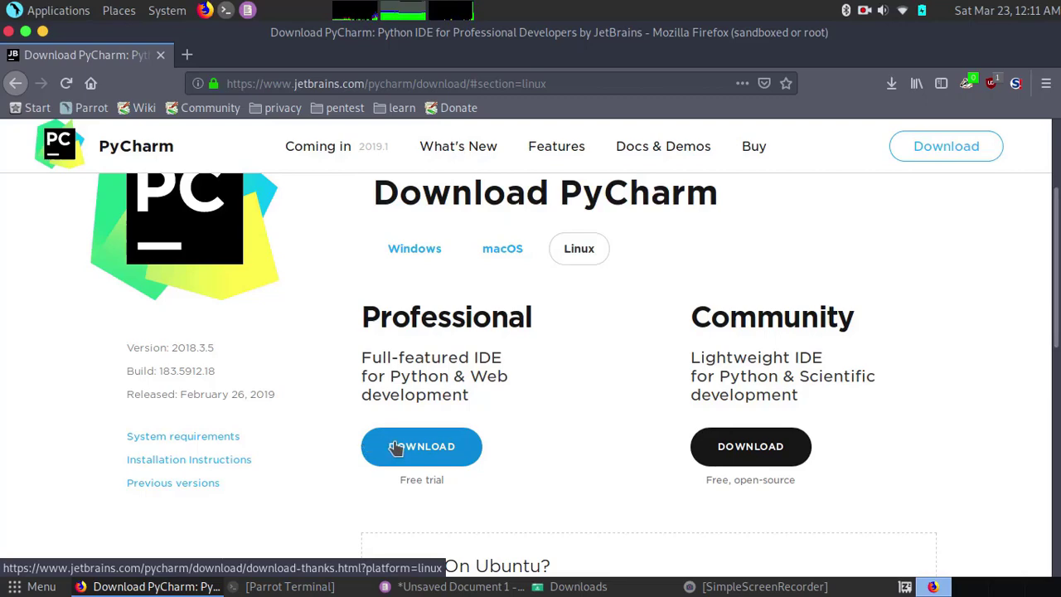
pyautogui.click(421, 448)
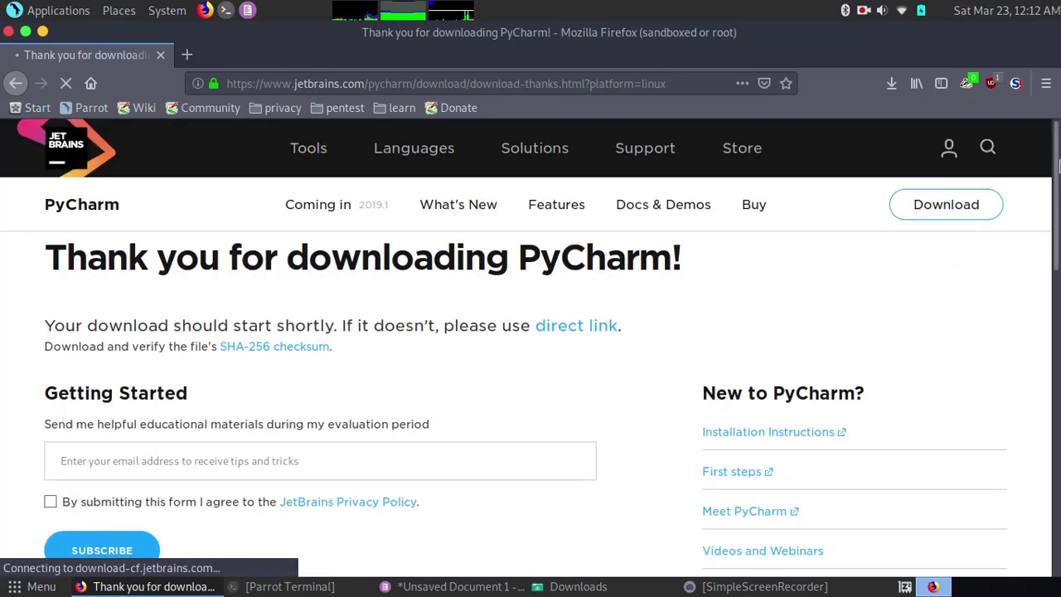
pyautogui.moveTo(1059, 147); pyautogui.dragTo(1060, 209)
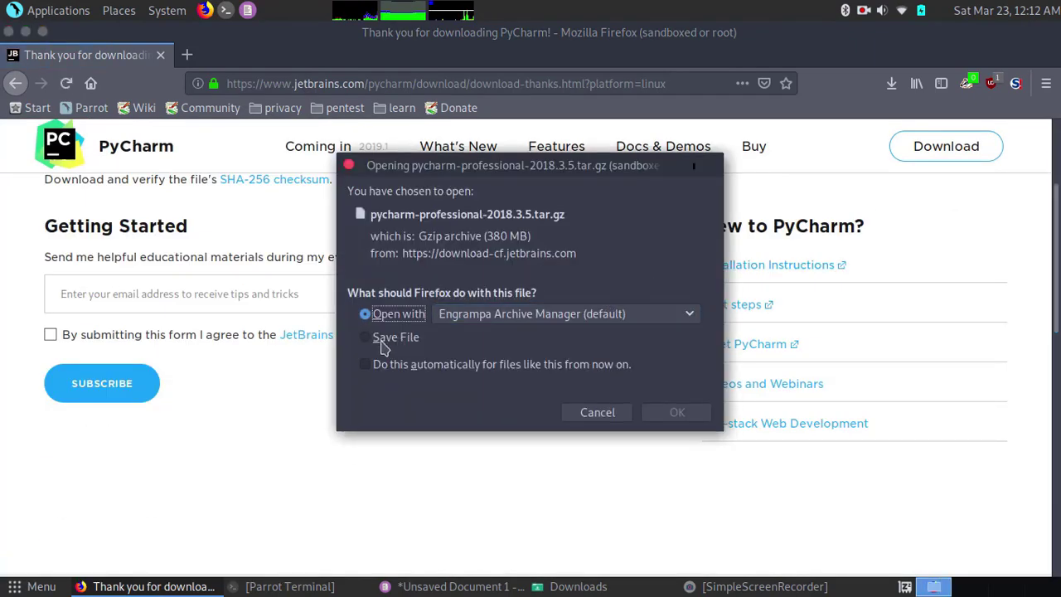
pyautogui.click(379, 339)
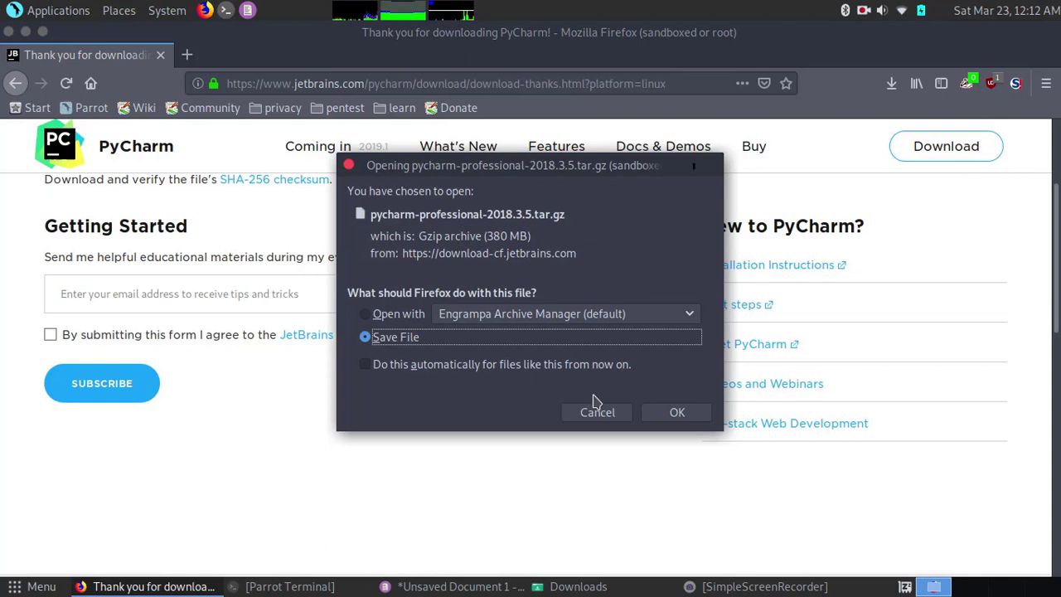
pyautogui.click(677, 415)
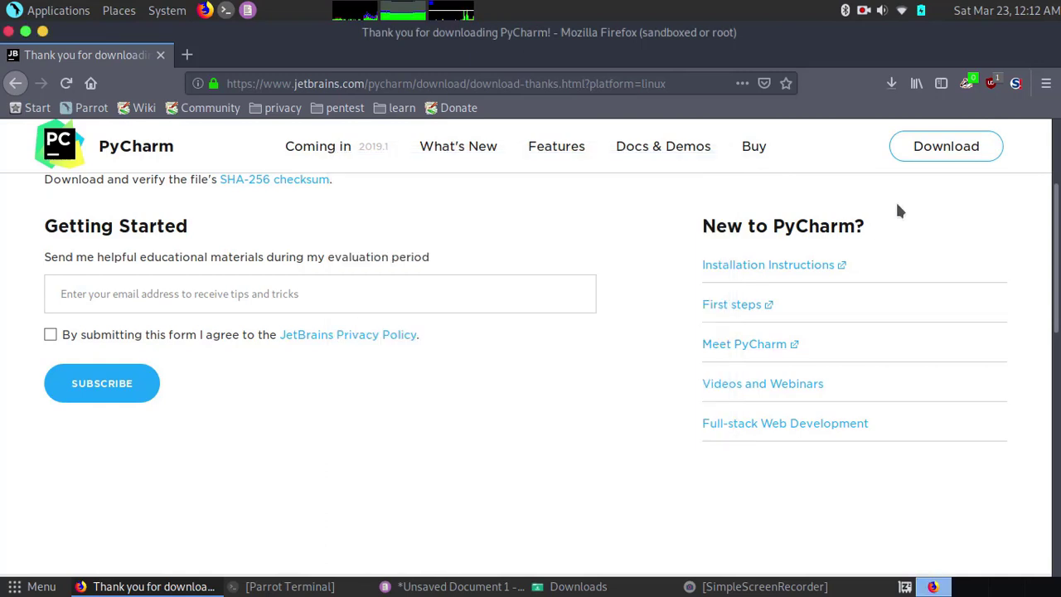
pyautogui.click(892, 84)
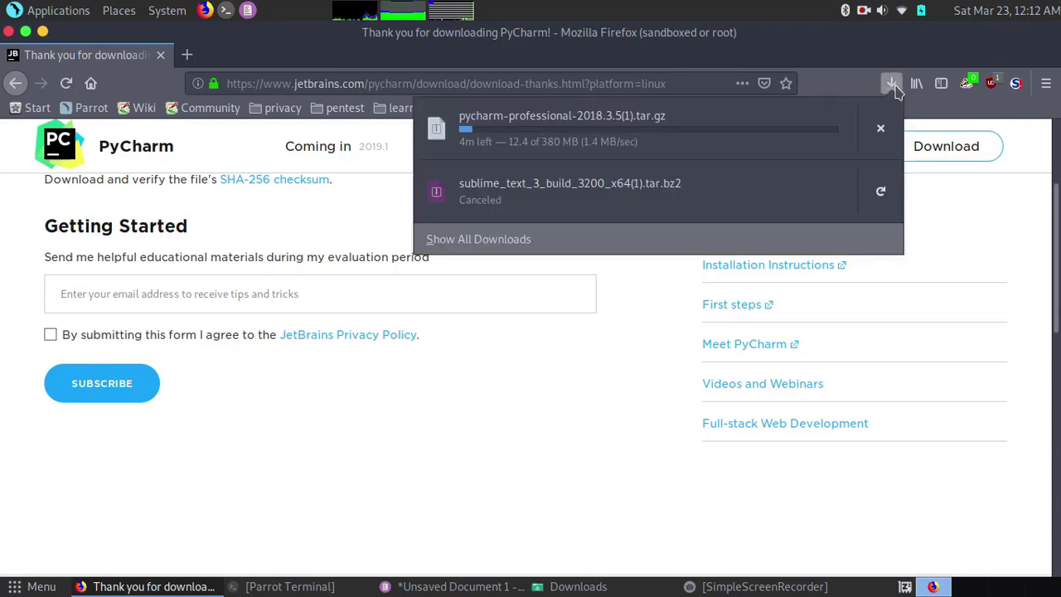
pyautogui.click(895, 88)
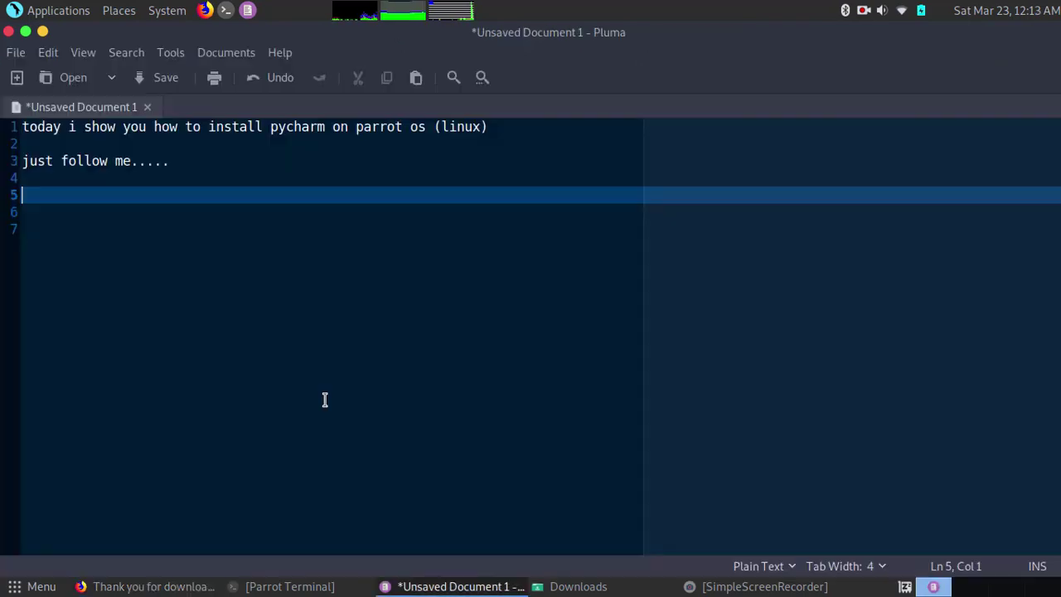
# Step: Add the line "go to downloads" to the unsaved Pluma note, followed by a blank line
pyautogui.write('go to d')
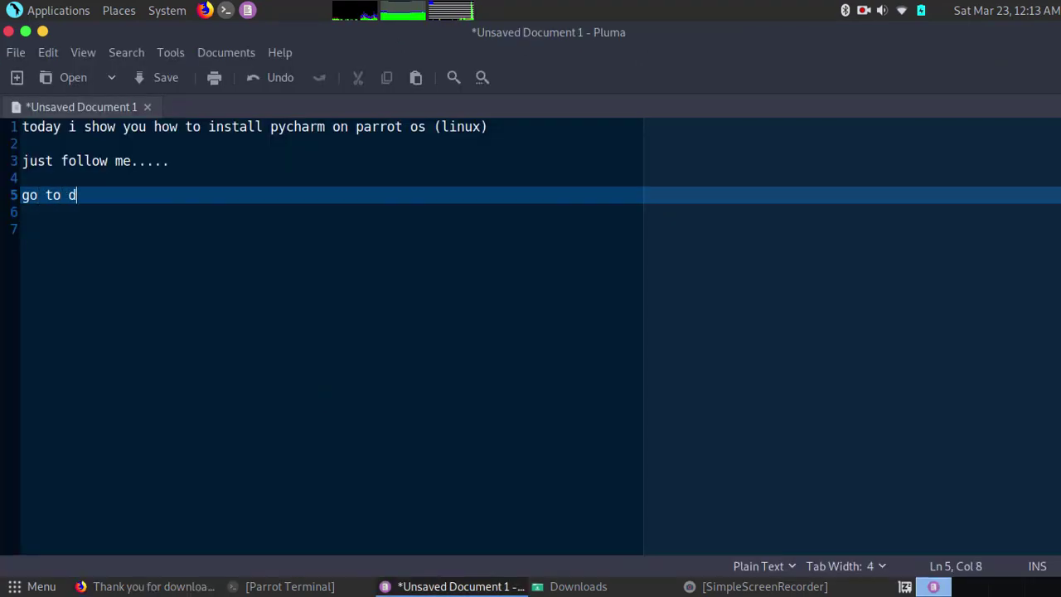
pyautogui.write('ownloads')
pyautogui.press('Return')
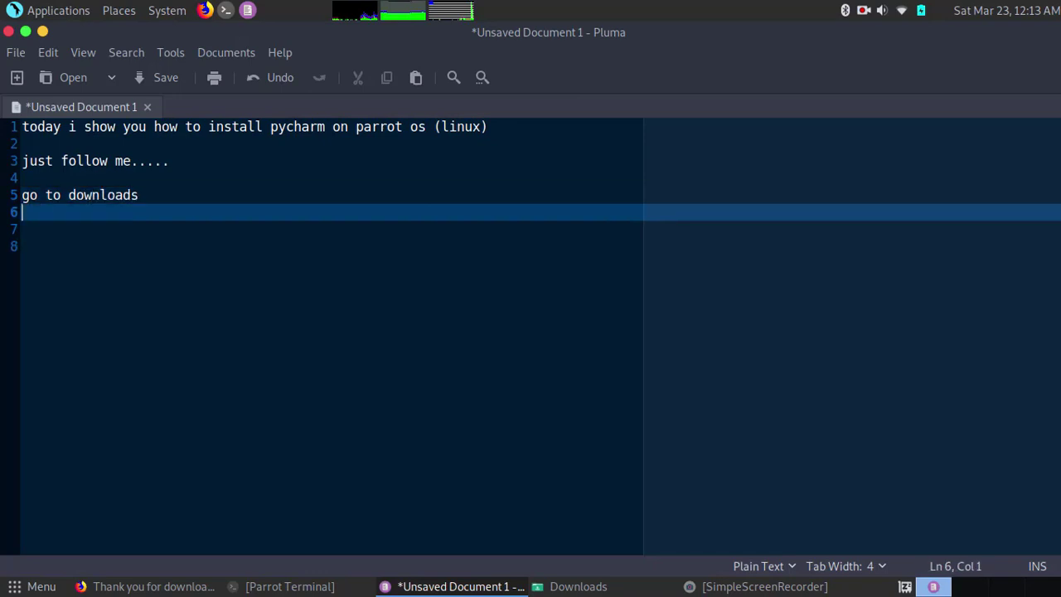
pyautogui.press('Return')
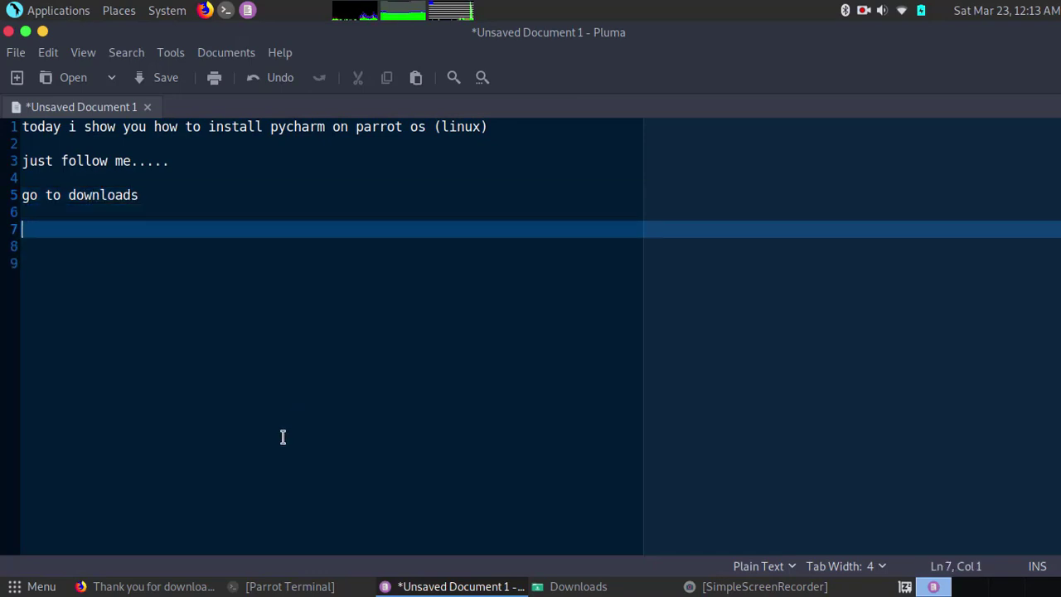
# Step: Switch to the Downloads folder in the file manager and extract pycharm-professional-2018.3.5.tar.gz there
pyautogui.click(559, 586)
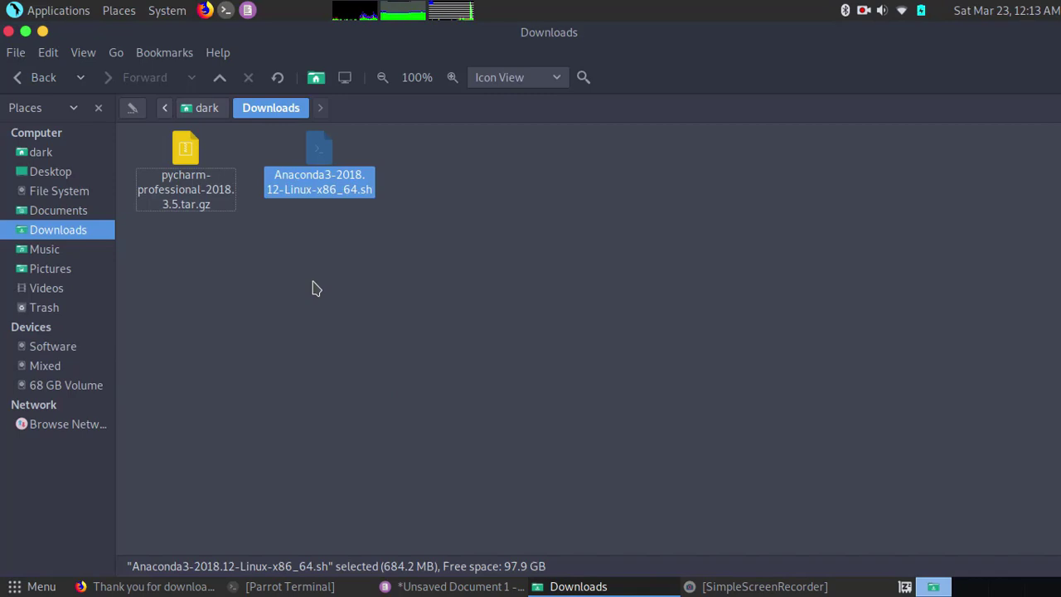
pyautogui.click(373, 278)
pyautogui.click(200, 189)
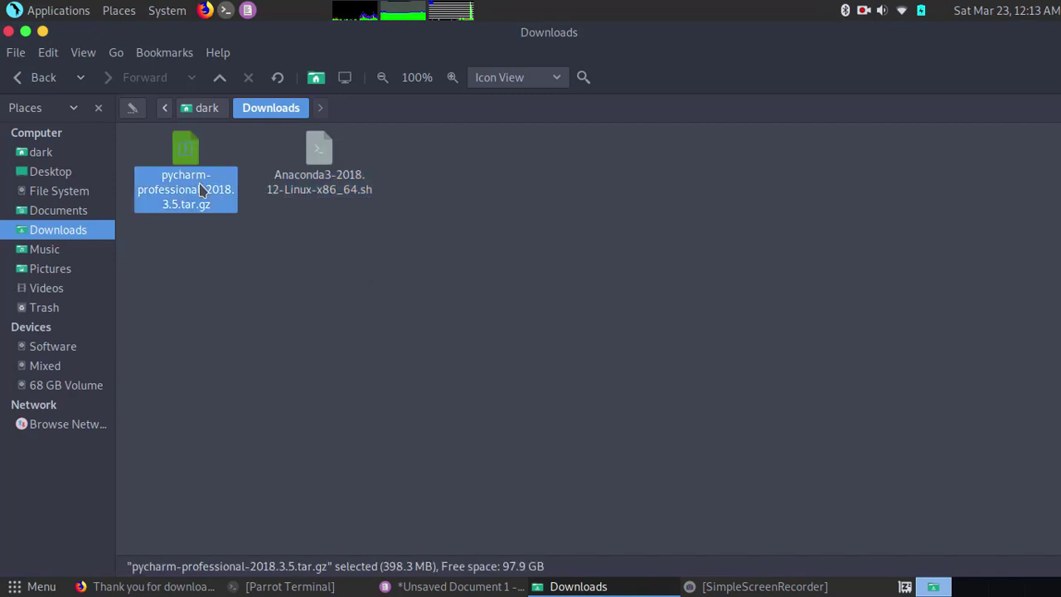
pyautogui.rightClick(200, 189)
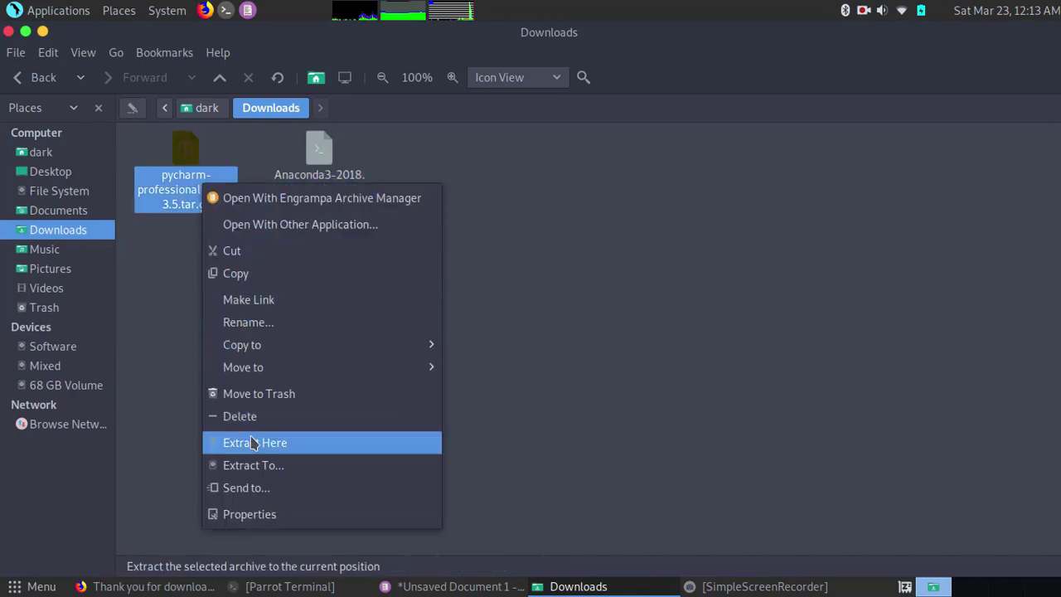
pyautogui.click(254, 446)
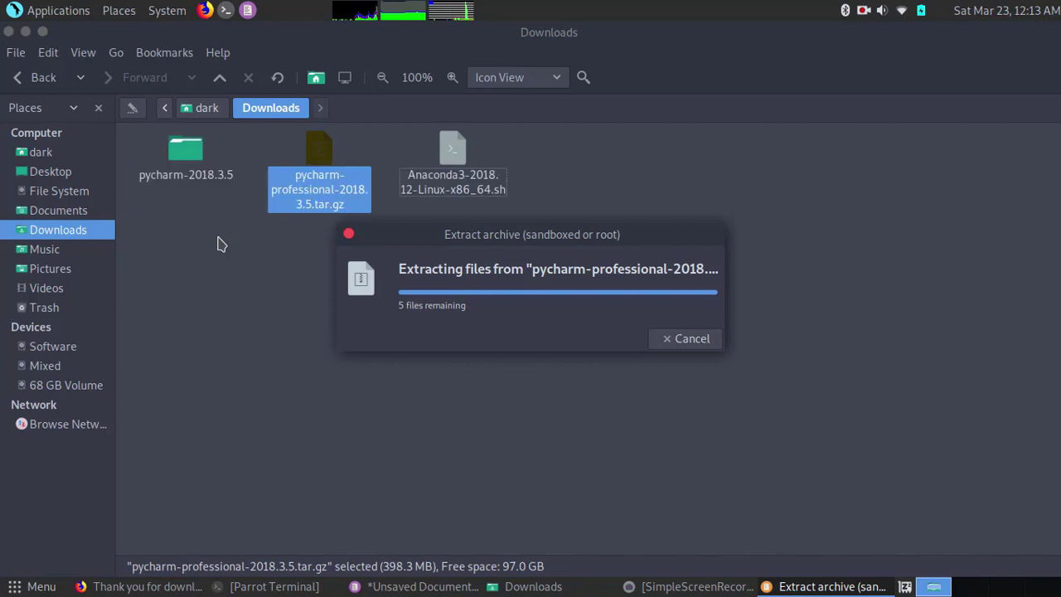
# Step: Go to the bin folder inside the extracted pycharm-2018.3.5 folder and open a terminal there
pyautogui.click(195, 164)
pyautogui.doubleClick(194, 164)
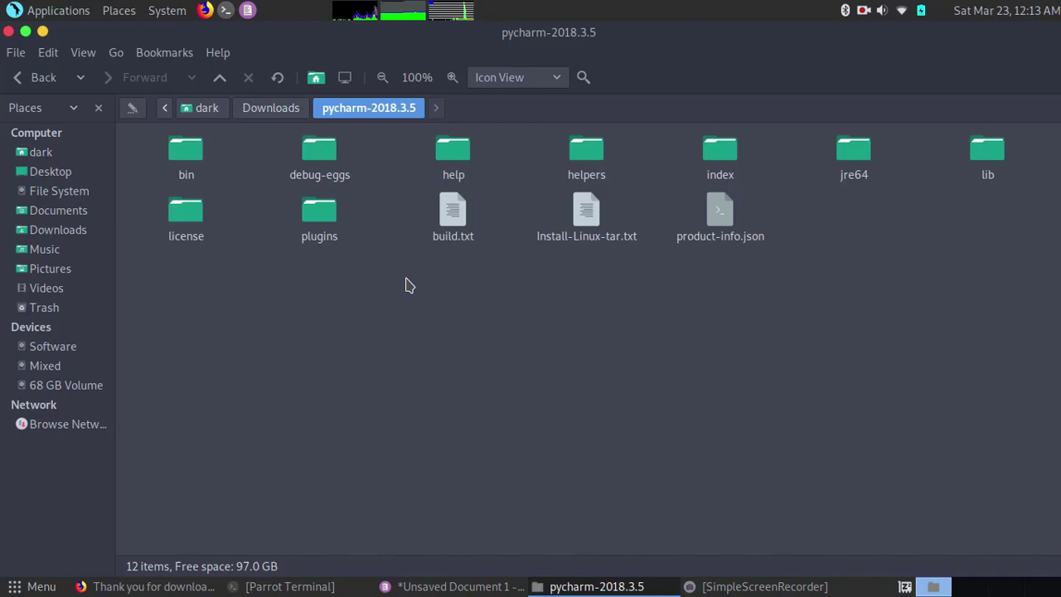
pyautogui.doubleClick(197, 164)
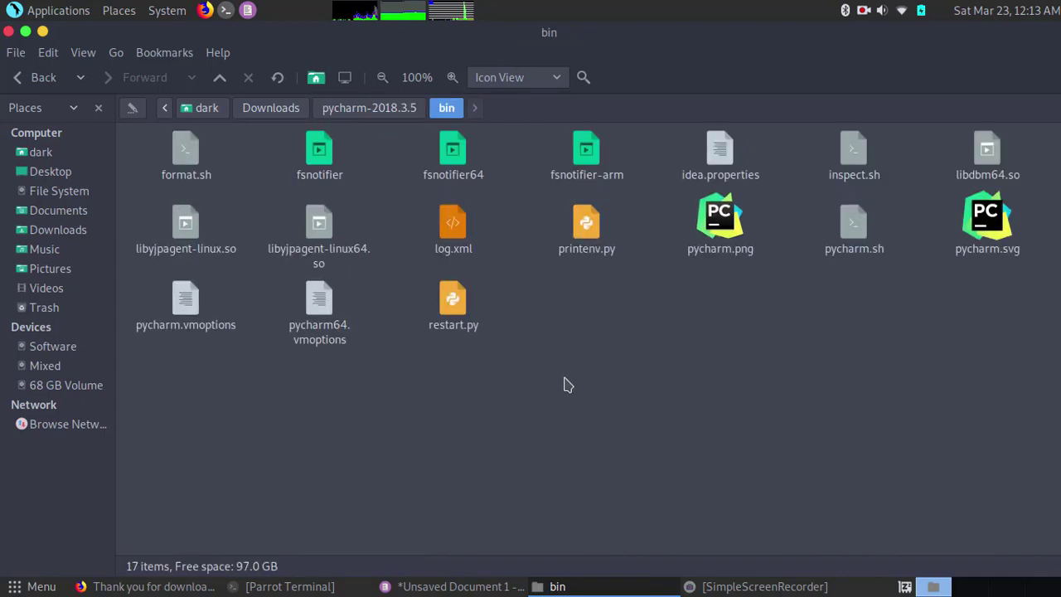
pyautogui.rightClick(600, 362)
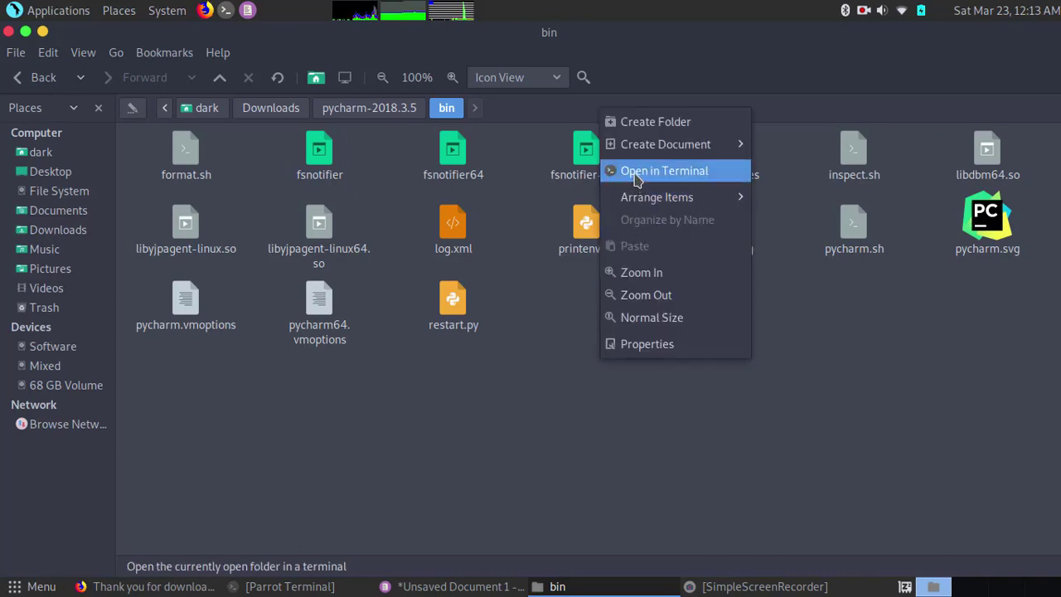
pyautogui.click(637, 172)
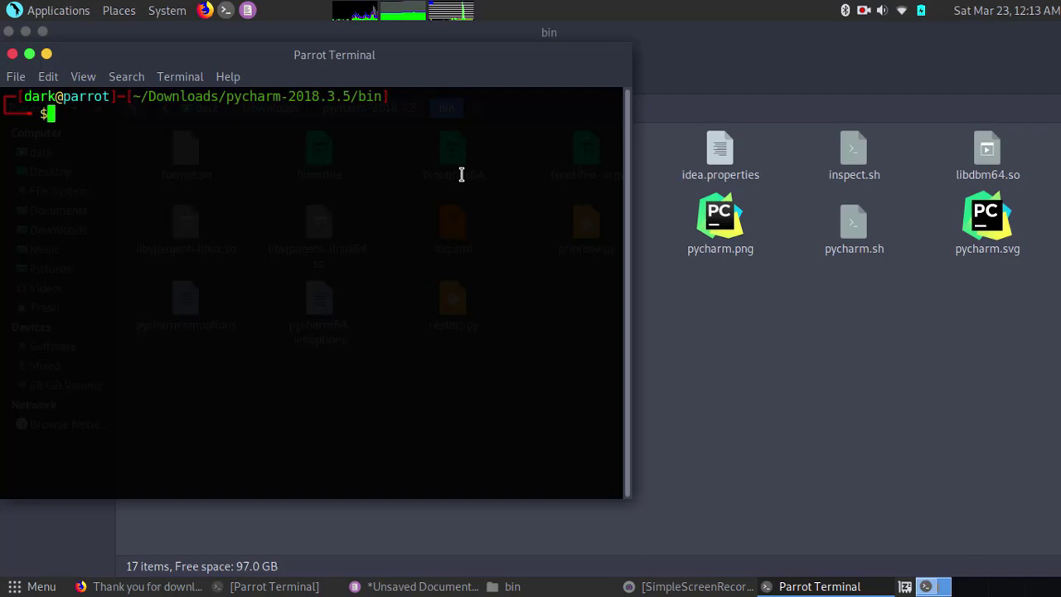
# Step: Switch to the root account with su, entering the root password, and list the files in bin
pyautogui.write('su')
pyautogui.press('Return')
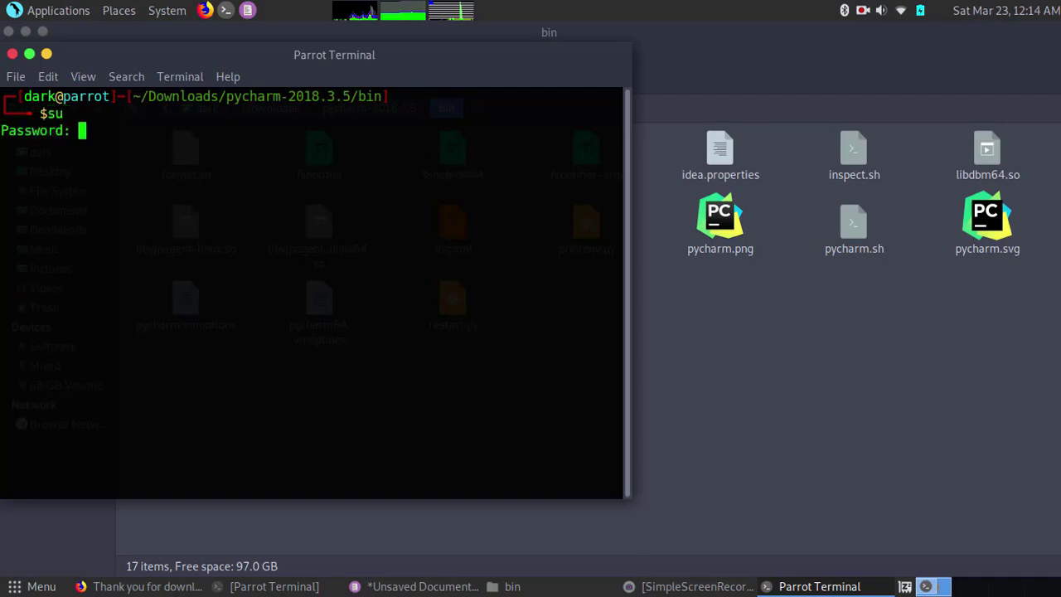
pyautogui.press('Return')
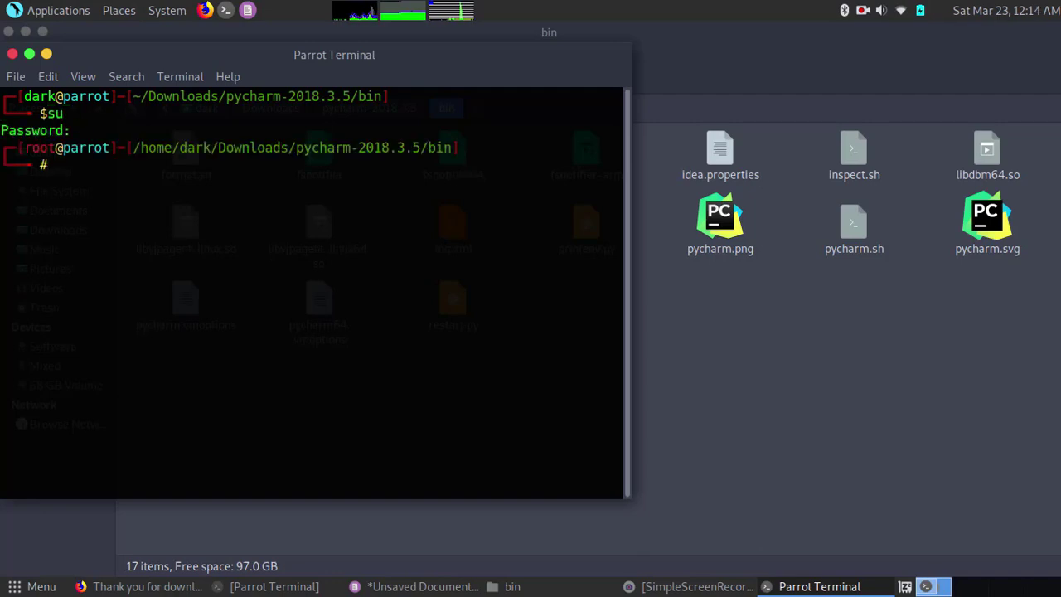
pyautogui.write('ls')
pyautogui.press('Return')
# Step: Run ./pycharm.sh with the script name copied from the file listing, and start PyCharm without importing settings
pyautogui.write('.')
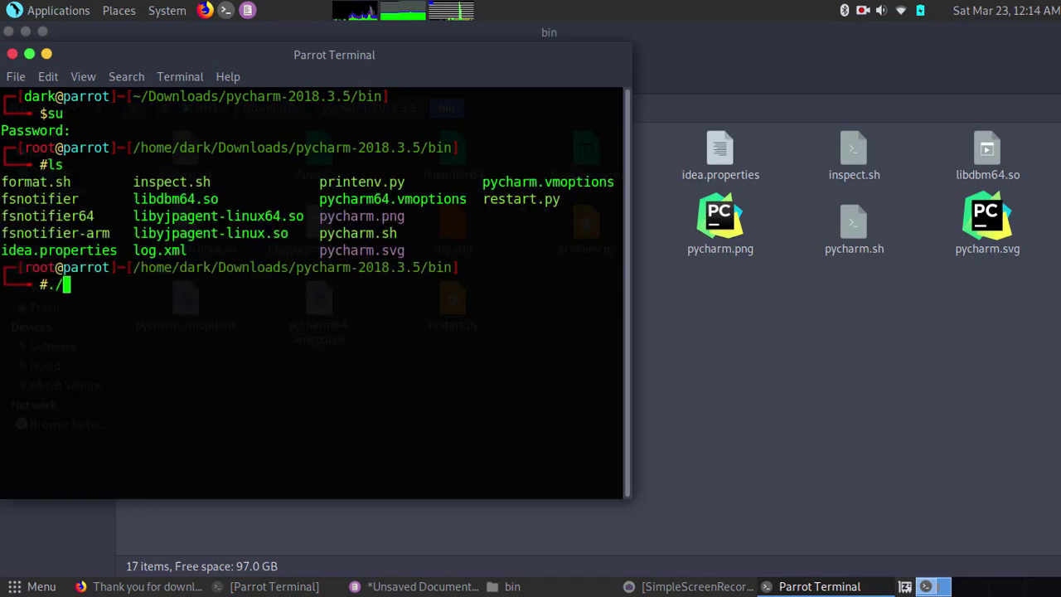
pyautogui.write('/')
pyautogui.moveTo(322, 236); pyautogui.dragTo(393, 237)
pyautogui.rightClick(389, 239)
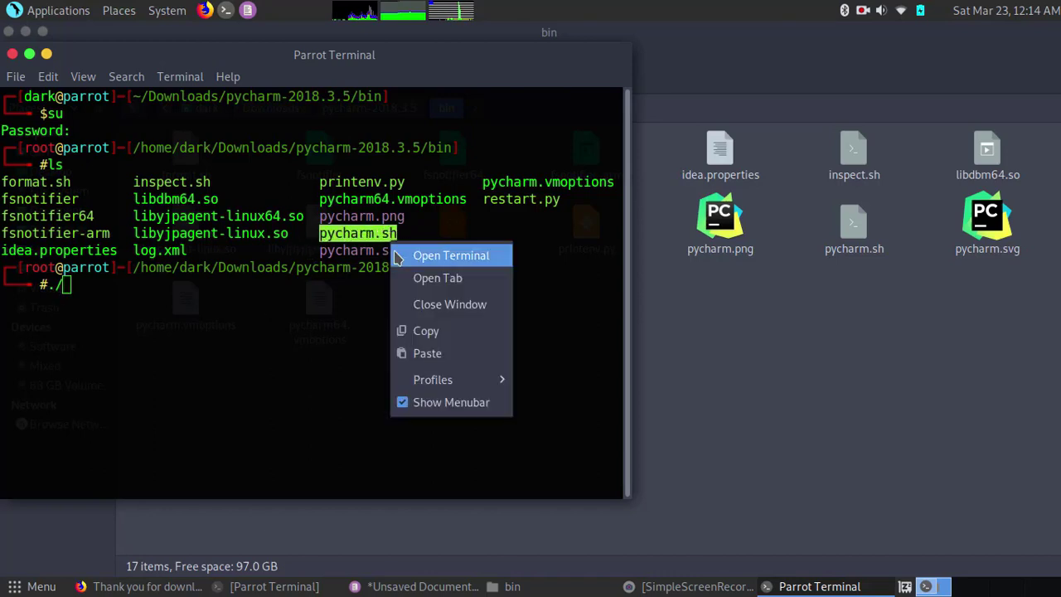
pyautogui.click(421, 332)
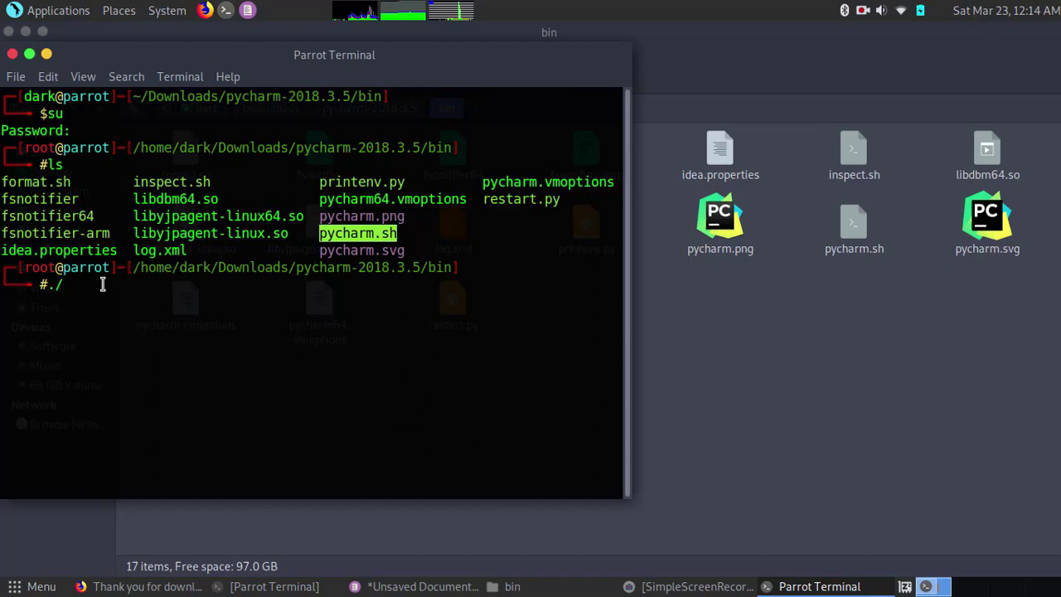
pyautogui.rightClick(102, 284)
pyautogui.click(140, 398)
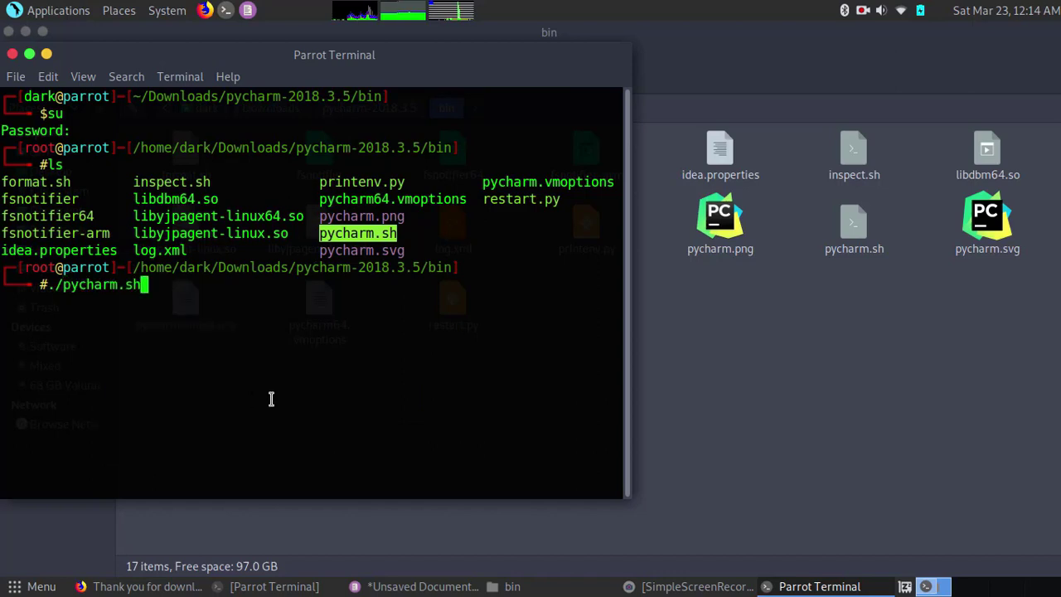
pyautogui.press('Return')
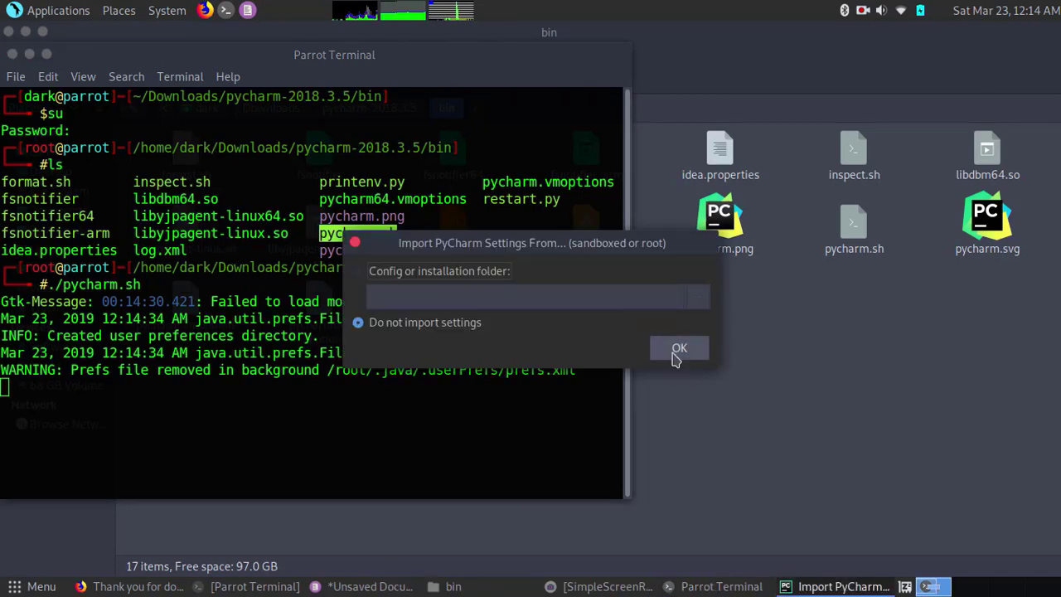
pyautogui.click(676, 358)
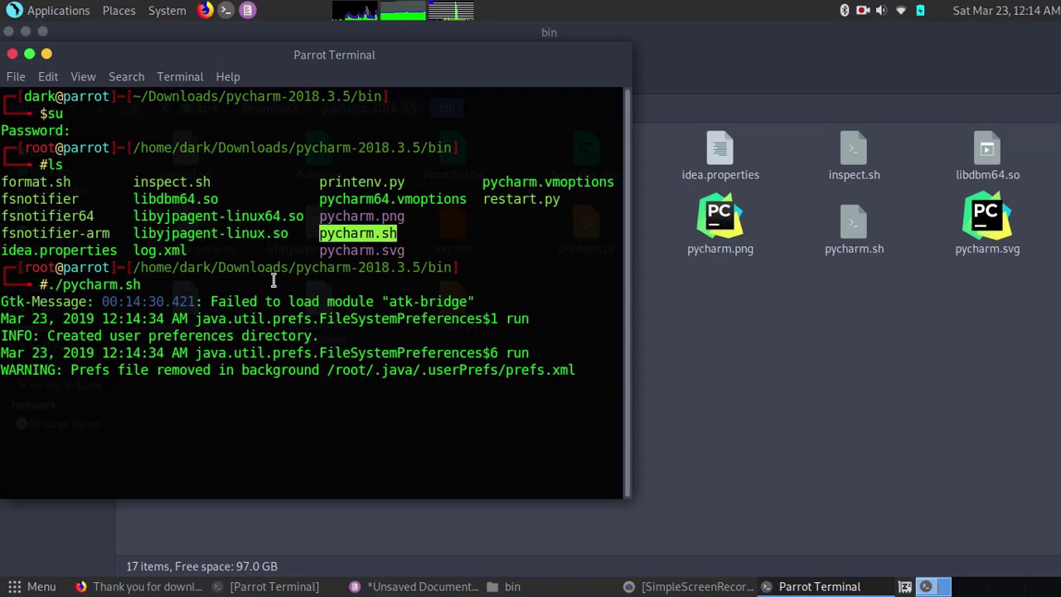
pyautogui.click(47, 54)
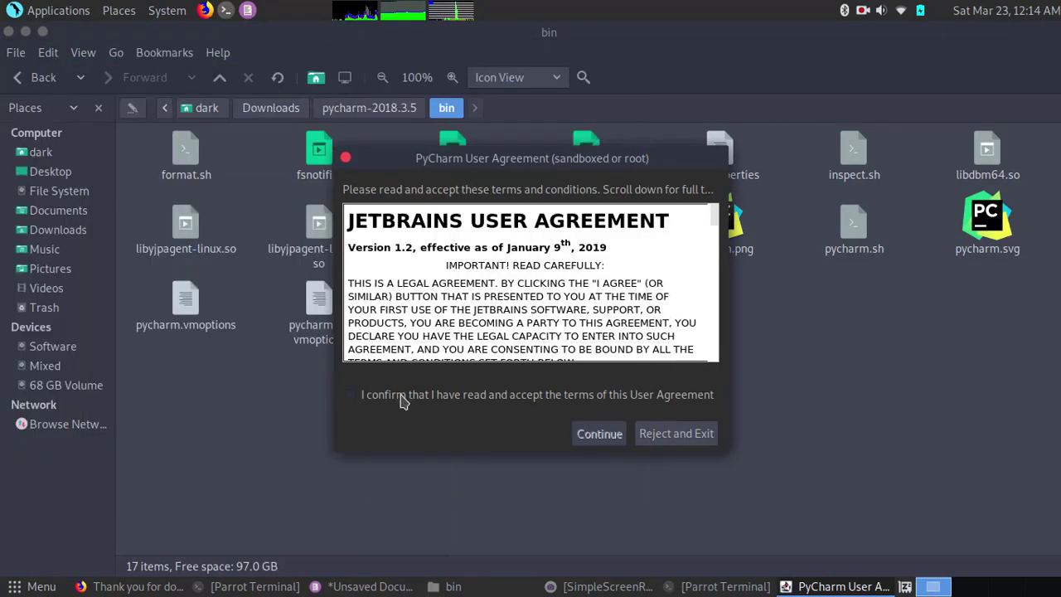
# Step: Accept the JetBrains User Agreement and agree to send usage statistics
pyautogui.click(403, 398)
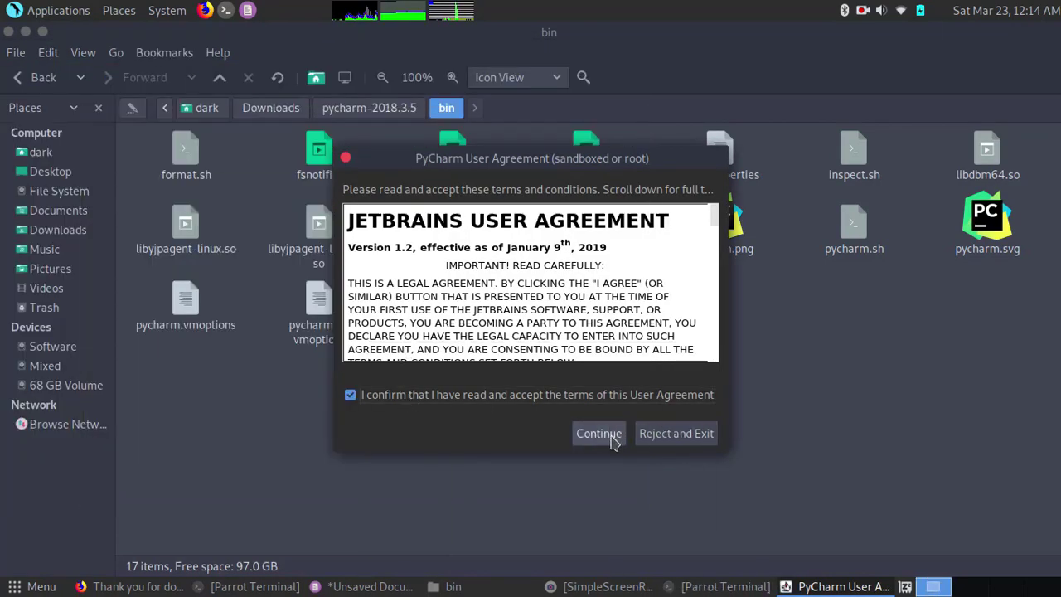
pyautogui.click(614, 438)
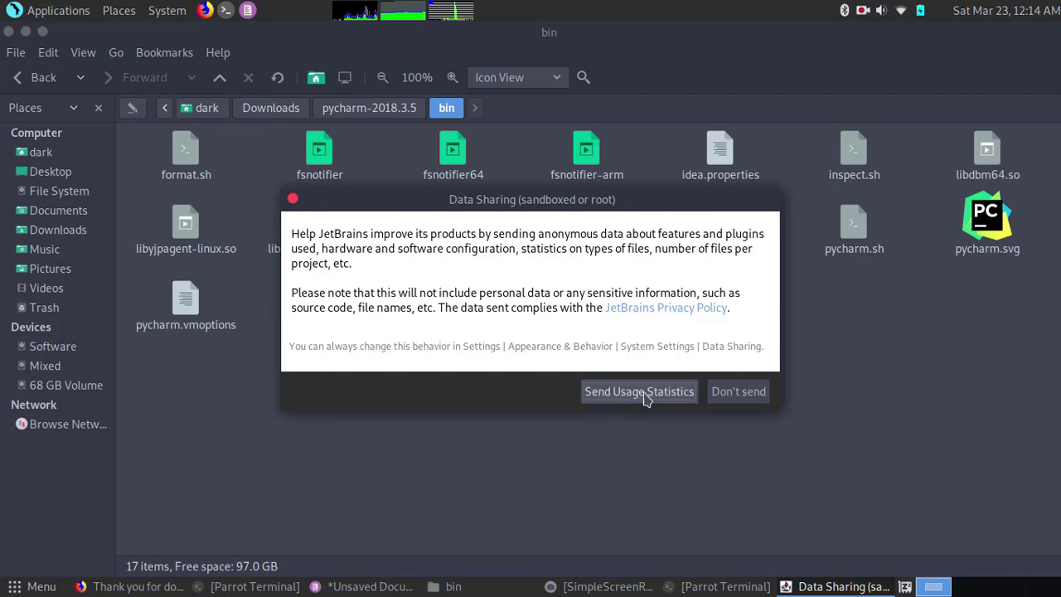
pyautogui.click(646, 393)
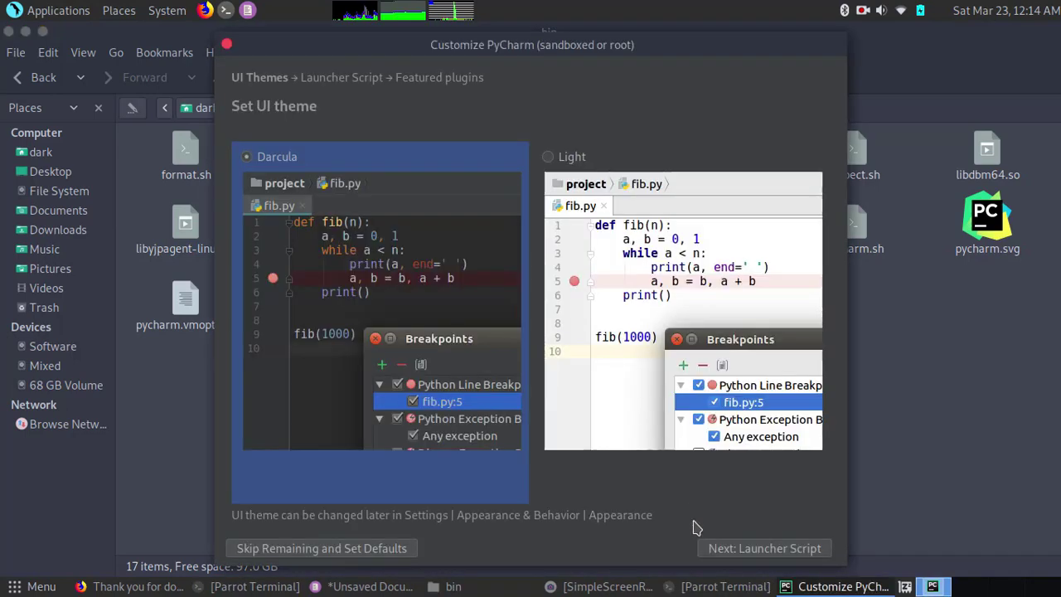
# Step: Keep the Darcula UI theme and enable creation of the command-line launcher script at /usr/local/bin/charm
pyautogui.click(724, 549)
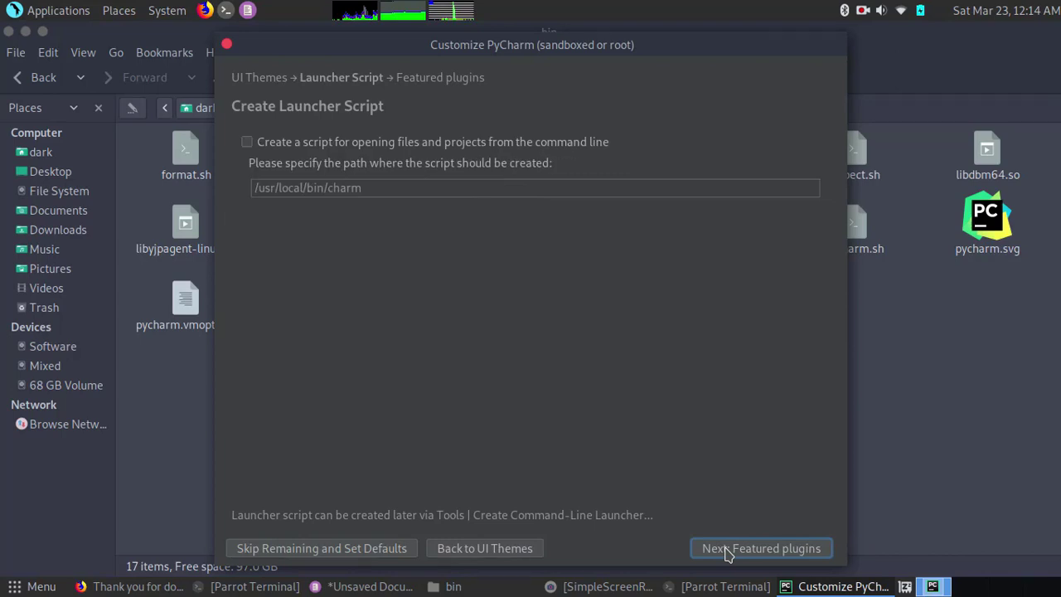
pyautogui.click(247, 143)
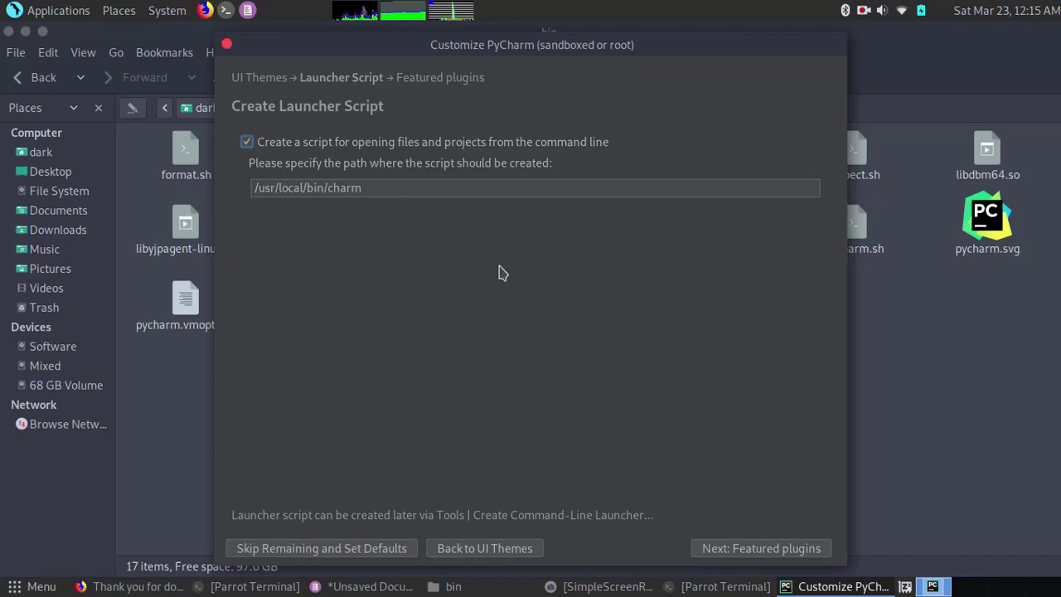
# Step: Keep the launcher script setting, skip all featured plugins and start using PyCharm
pyautogui.click(788, 554)
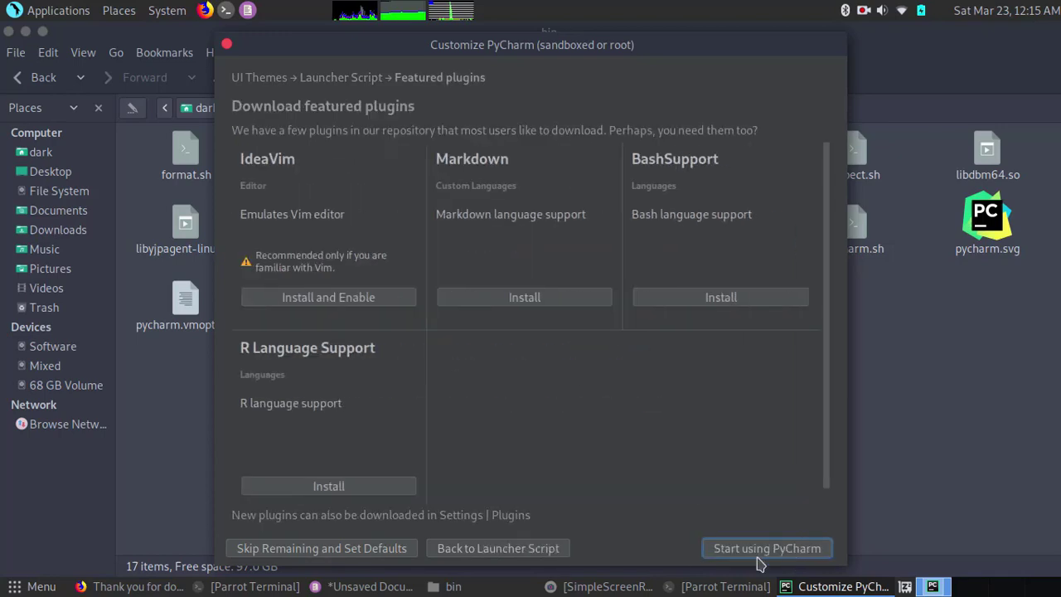
pyautogui.click(757, 556)
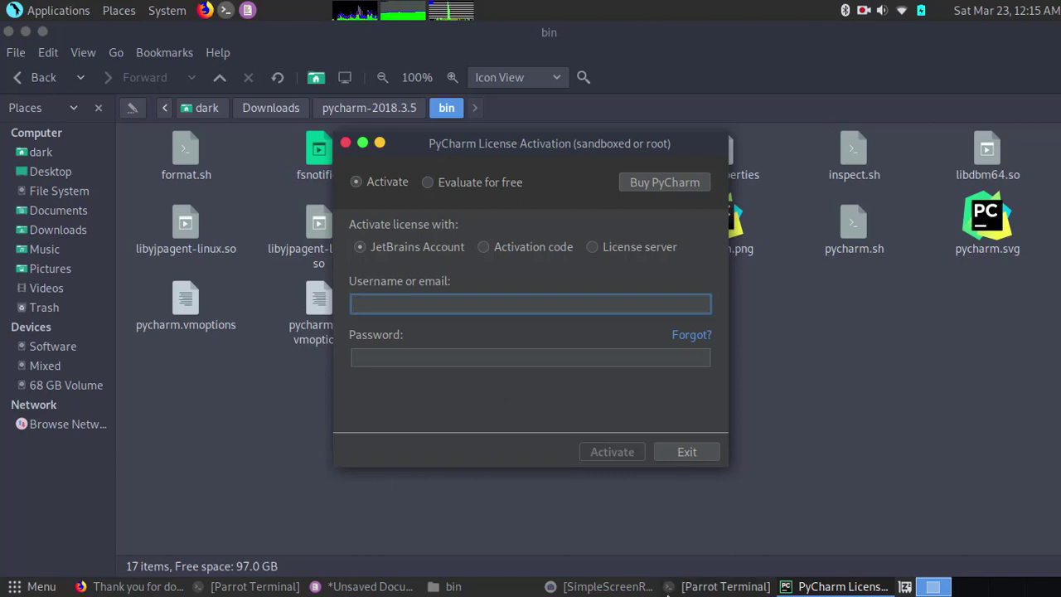
pyautogui.click(579, 524)
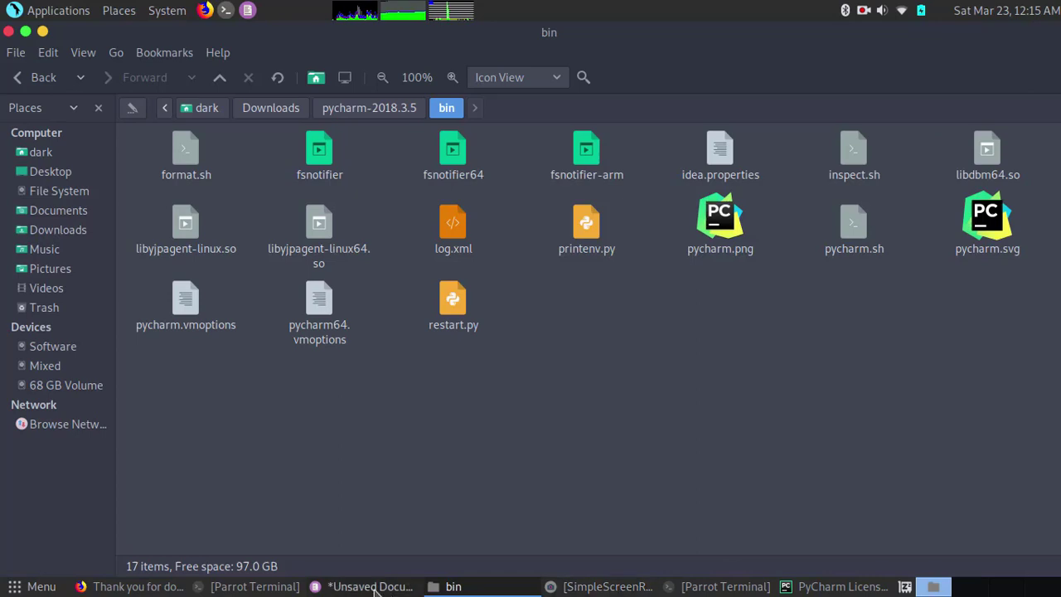
# Step: Switch to the unsaved Pluma document and add the line "create an account" below "go to downloads"
pyautogui.click(371, 586)
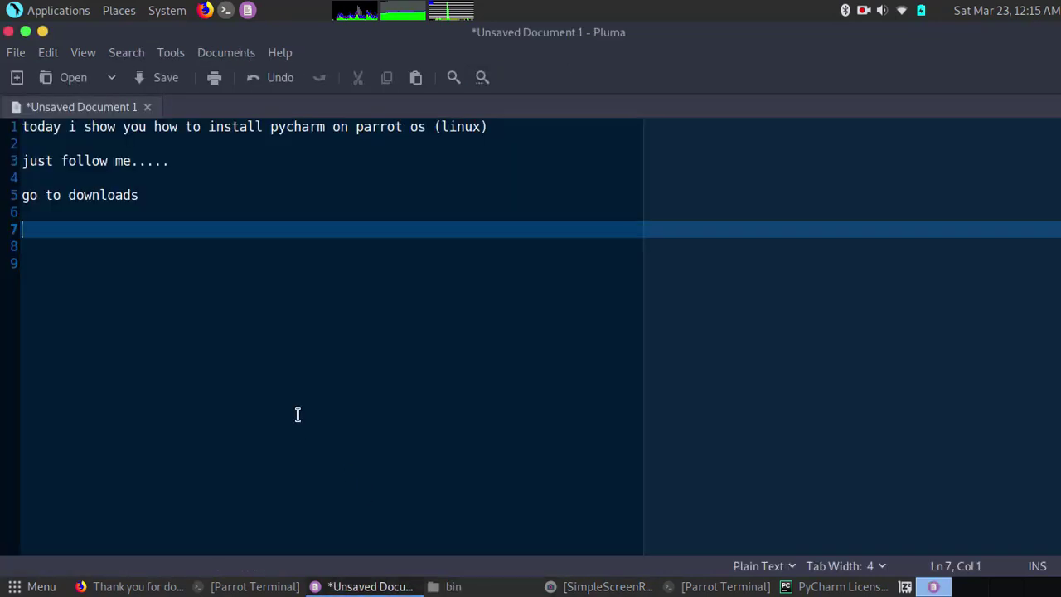
pyautogui.write('create an ')
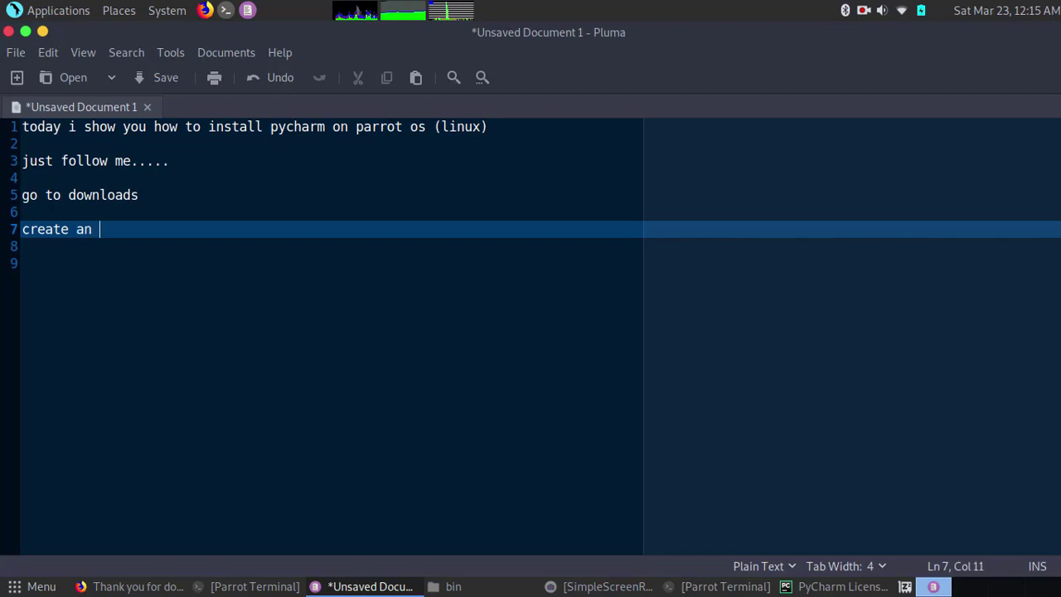
pyautogui.write('account')
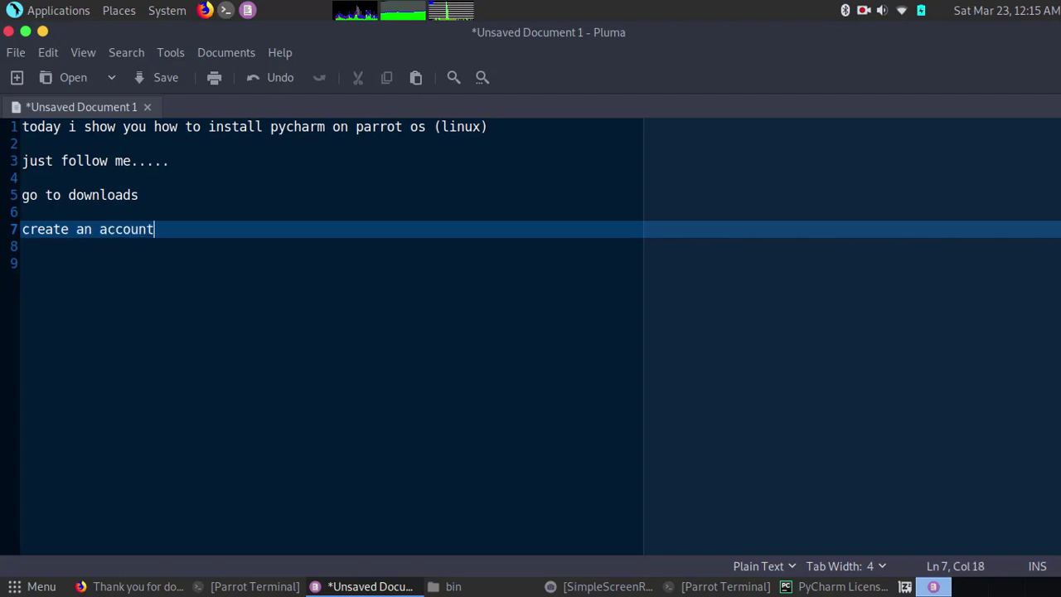
pyautogui.write(' on')
pyautogui.press('BackSpace')
pyautogui.press('BackSpace')
pyautogui.press('BackSpace')
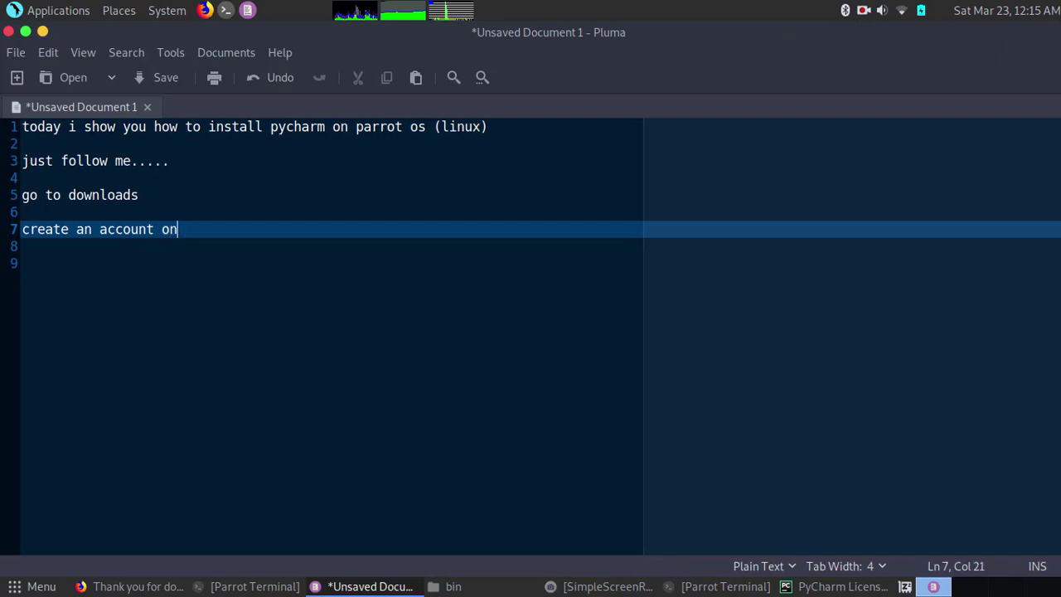
# Step: Switch to Firefox, open the JetBrains Account page and sign up for a new account with the e-mail address
pyautogui.click(141, 586)
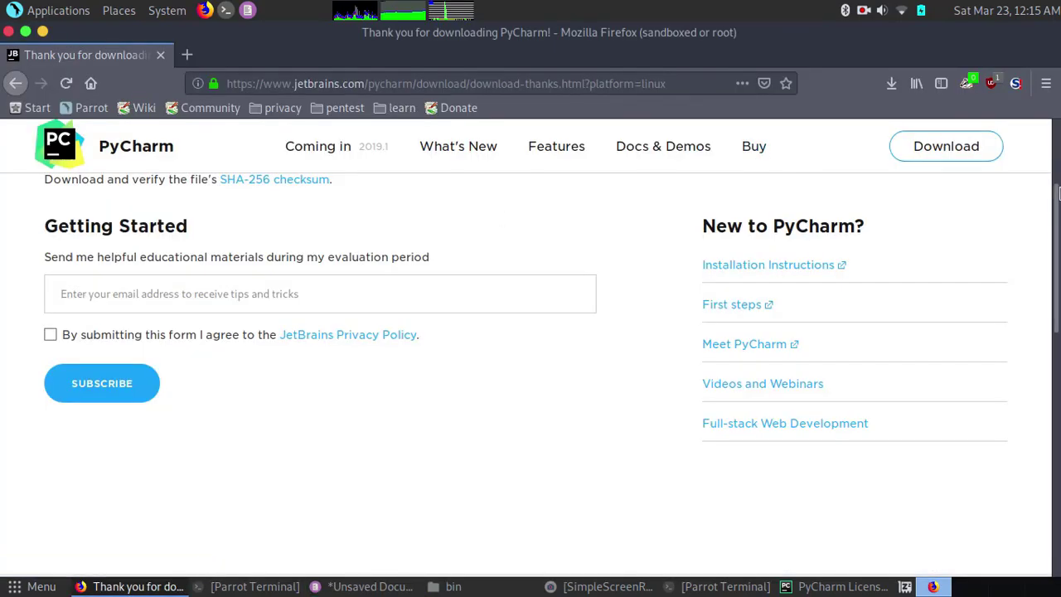
pyautogui.scroll(4, 995, 174)
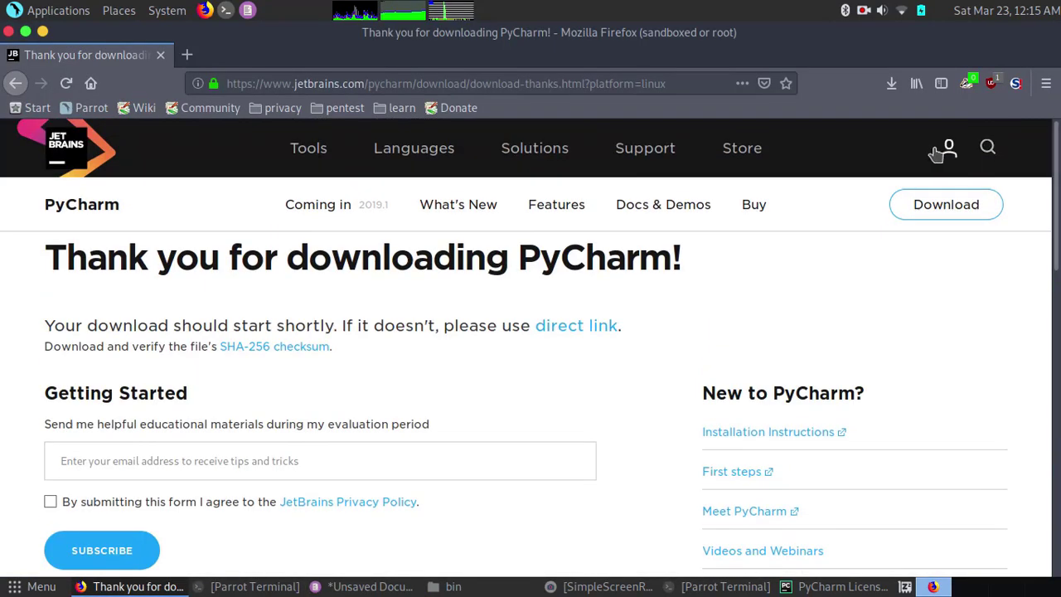
pyautogui.click(947, 151)
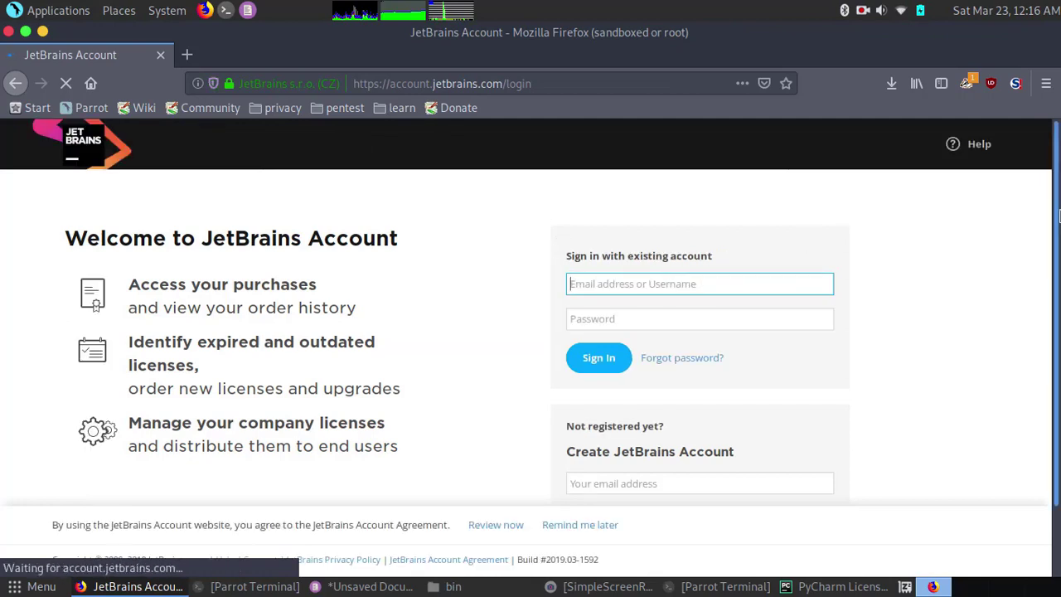
pyautogui.scroll(-1, 825, 294)
pyautogui.click(645, 427)
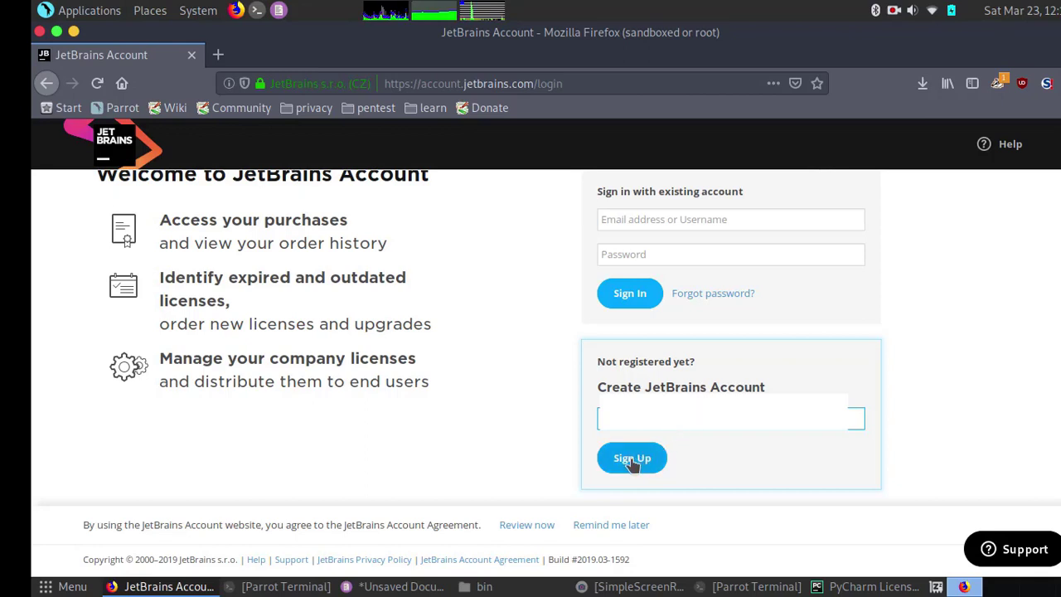
# Step: Launch Google Chrome to access the Gmail inbox
pyautogui.click(82, 13)
pyautogui.moveTo(108, 171)
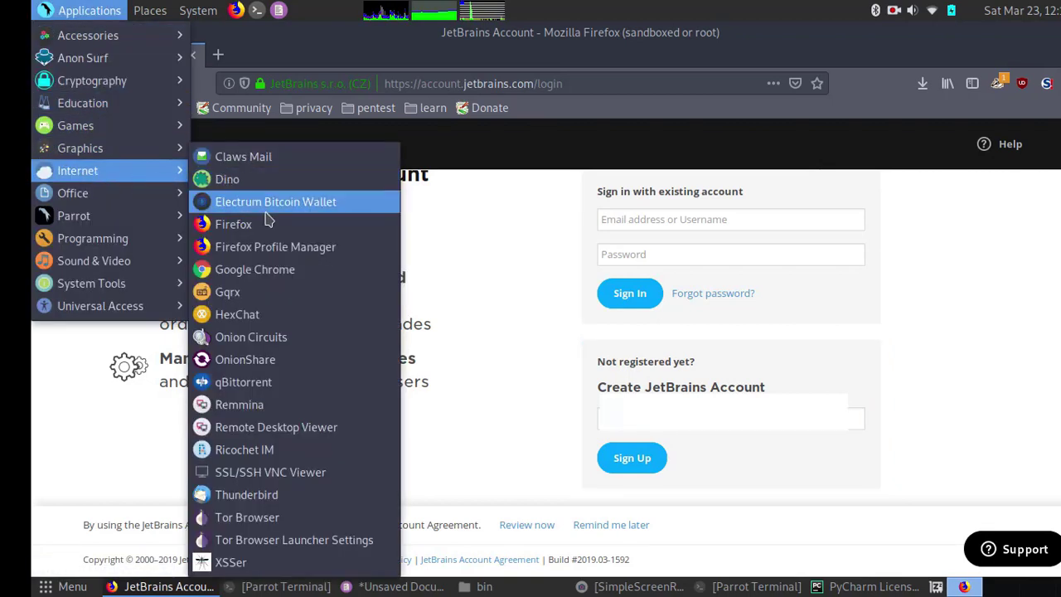
pyautogui.click(275, 276)
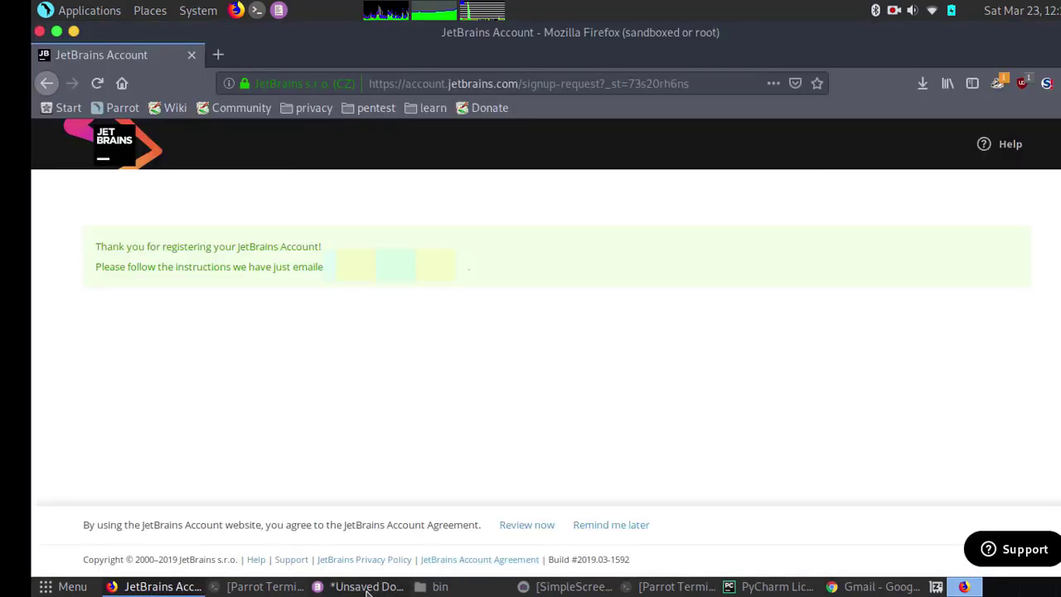
# Step: Add the line "go to your gmail account" to the Pluma notes, leaving a blank line above it
pyautogui.click(368, 586)
pyautogui.press('Return')
pyautogui.press('Return')
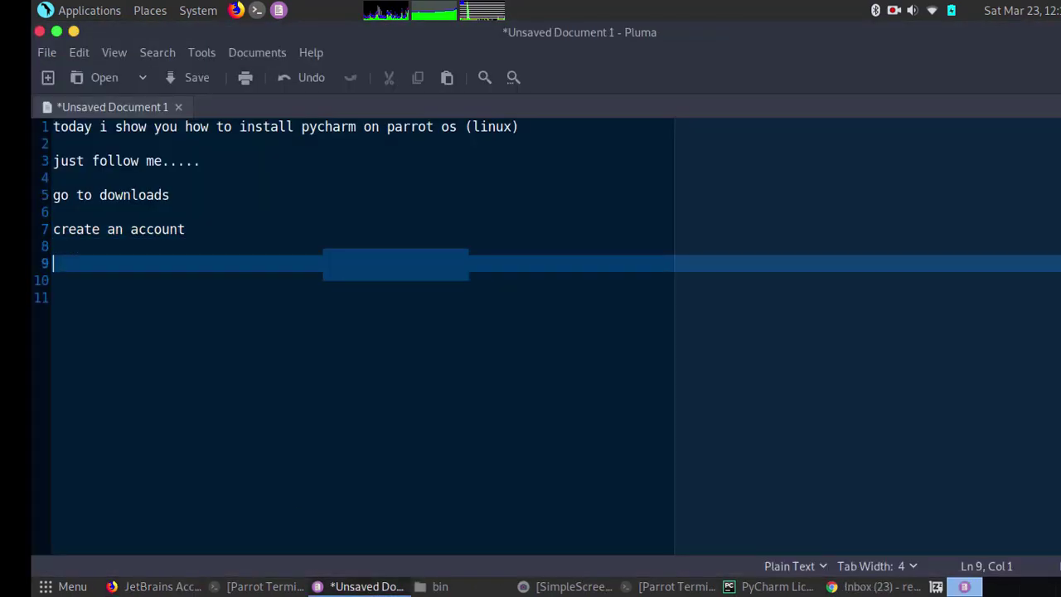
pyautogui.write('go to your gm')
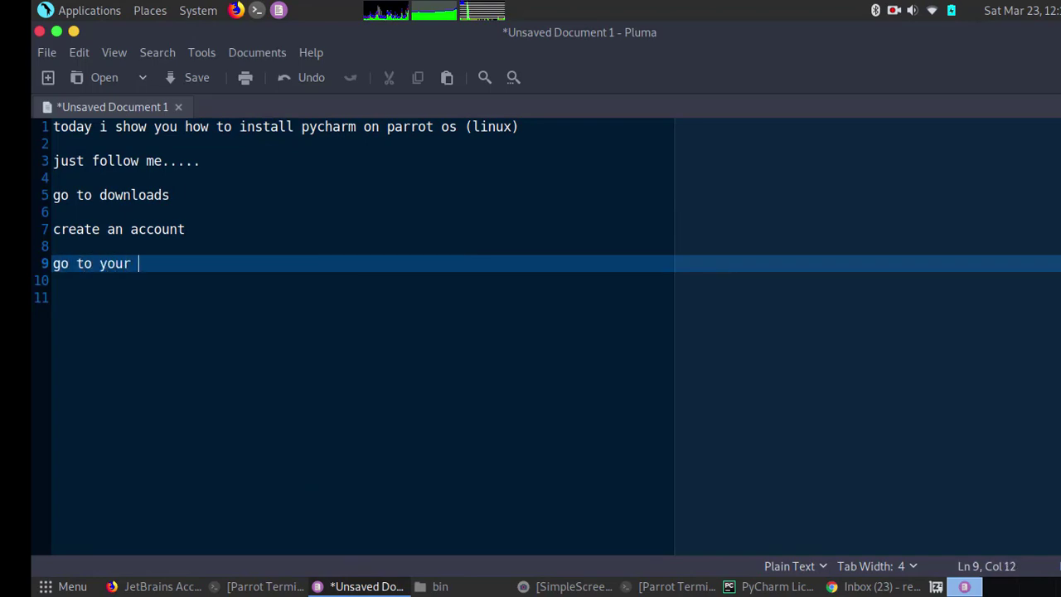
pyautogui.write('ail account')
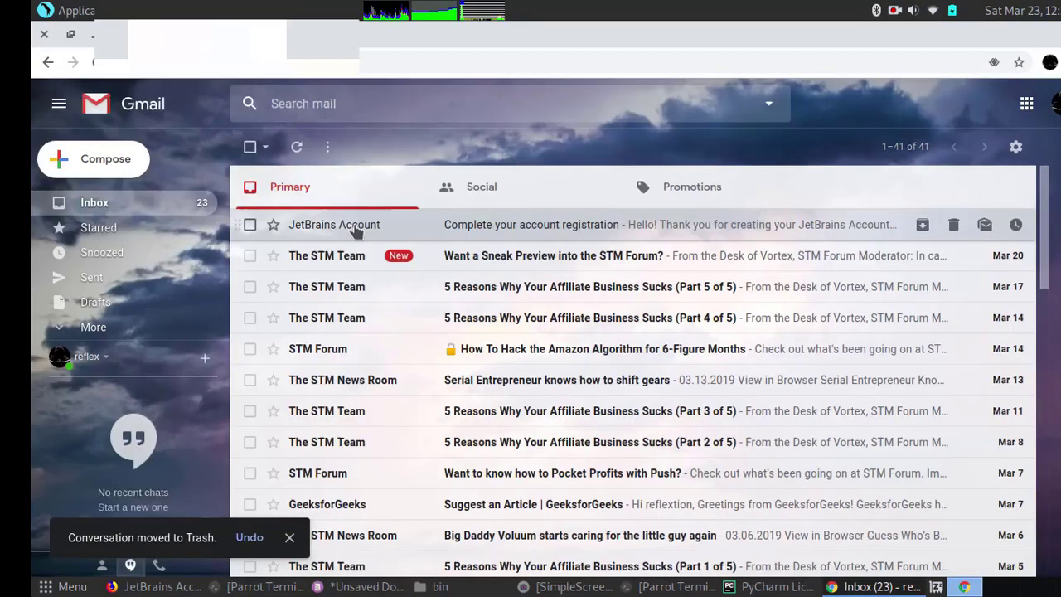
# Step: Open the JetBrains Account registration e-mail in Gmail, follow its account confirmation link and view the registration form down to its submit option
pyautogui.click(357, 231)
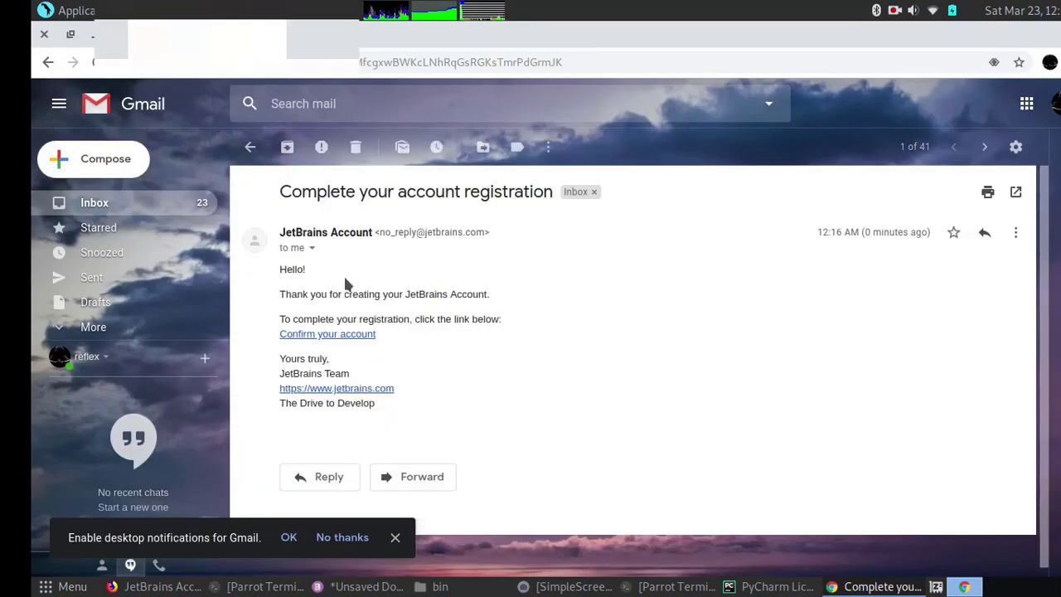
pyautogui.click(315, 334)
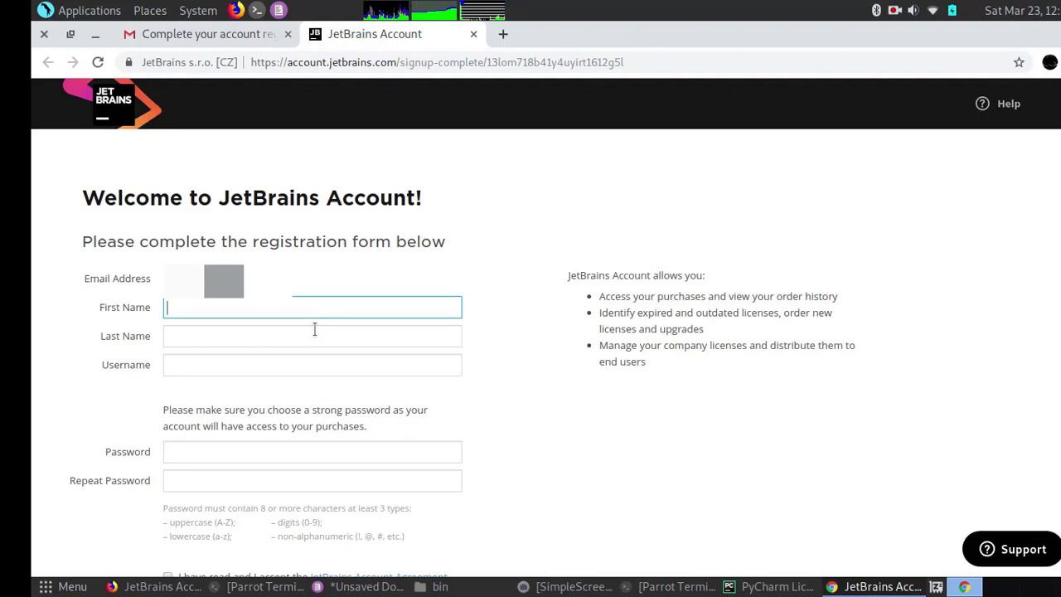
pyautogui.scroll(-4, 334, 321)
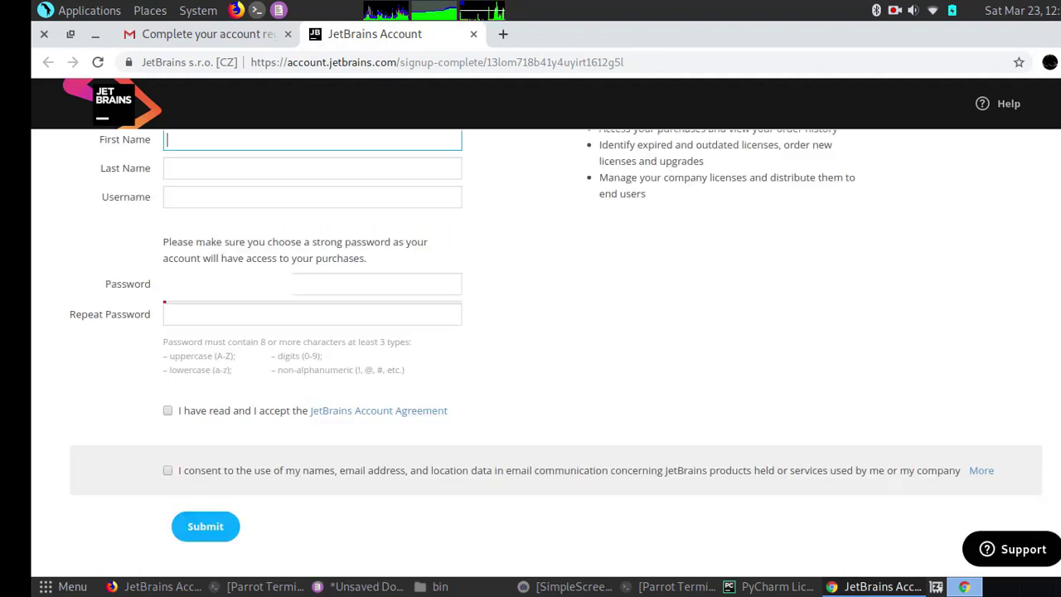
# Step: Add the line "fill all the options and submit..." to the Pluma notes, followed by a blank line
pyautogui.write('fill ')
pyautogui.write('all ')
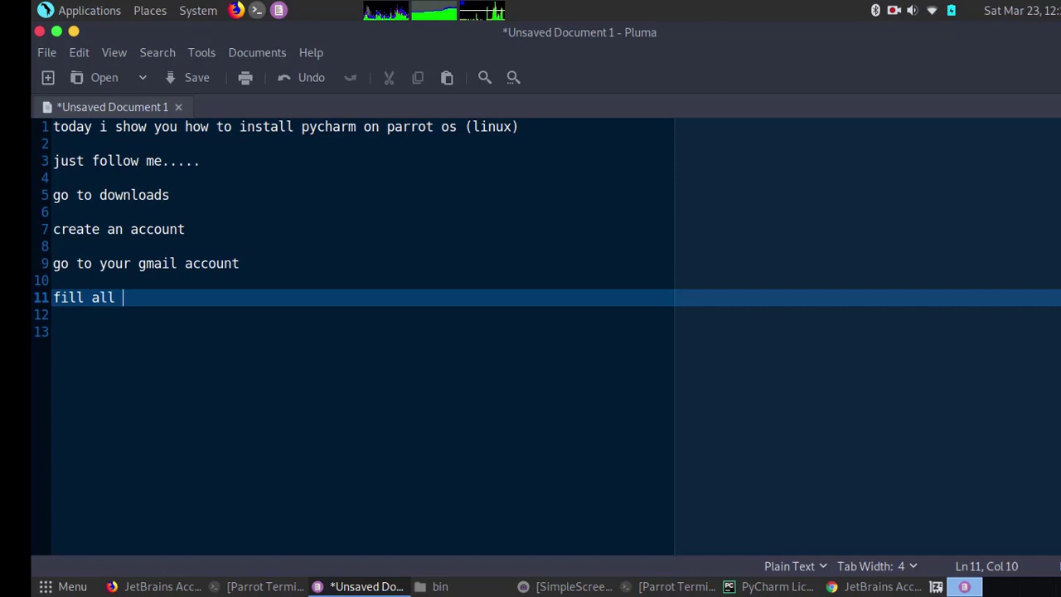
pyautogui.write('the option')
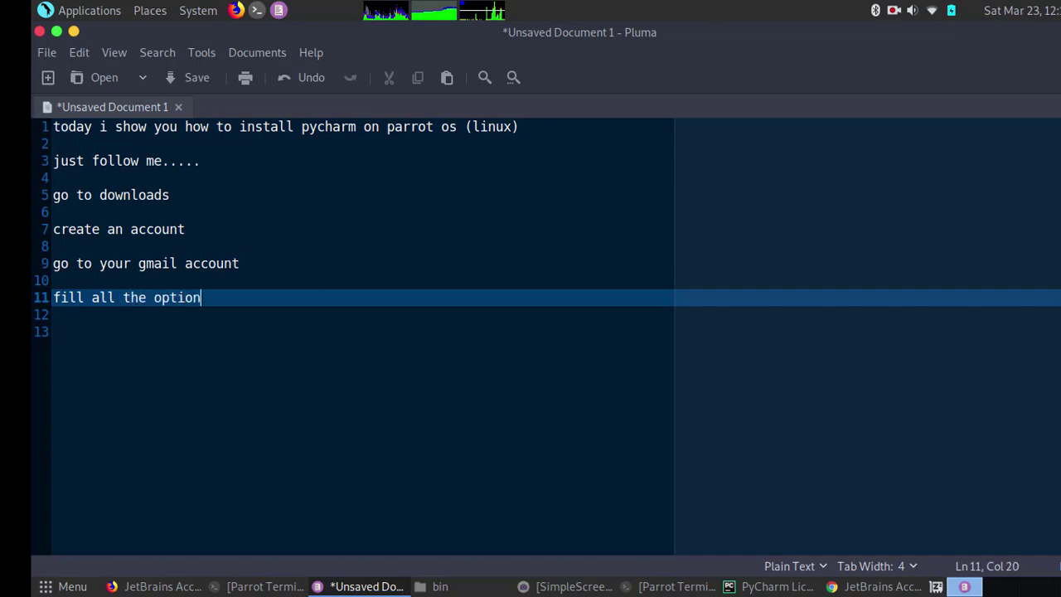
pyautogui.write('s and submi')
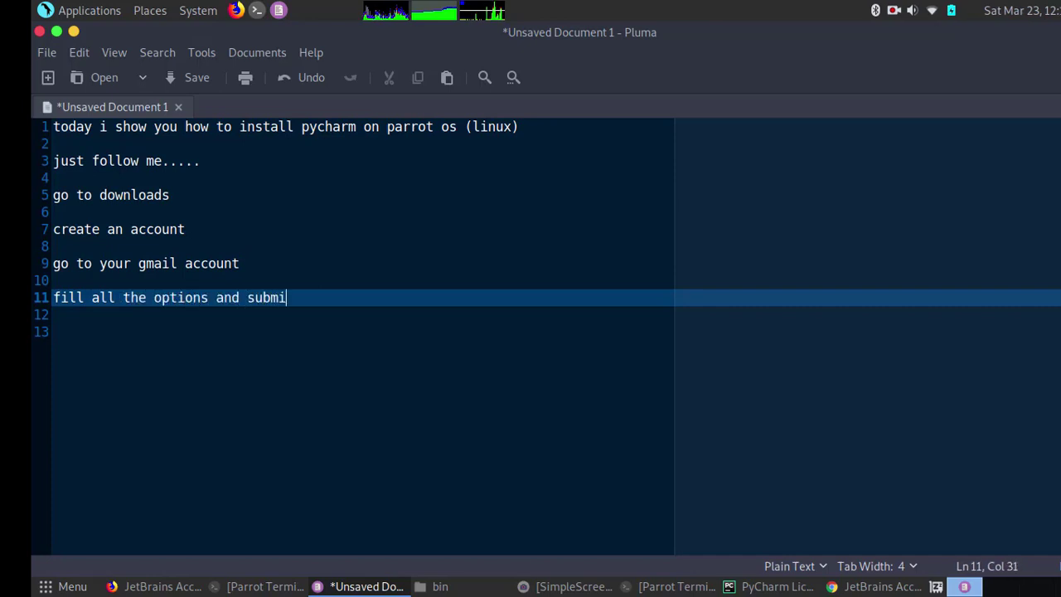
pyautogui.write('t.')
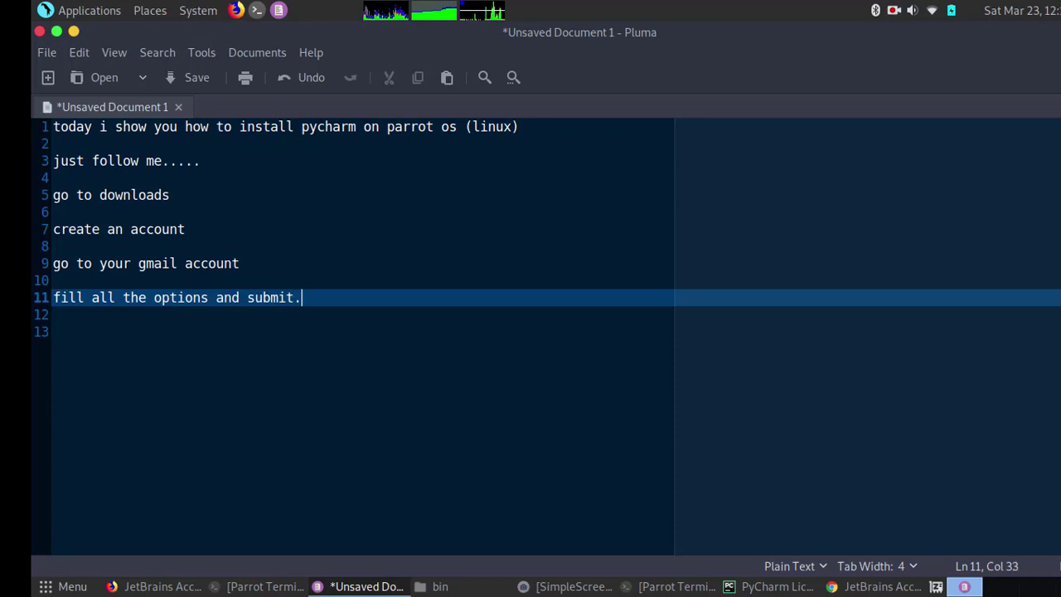
pyautogui.write('..')
pyautogui.press('Return')
pyautogui.press('Return')
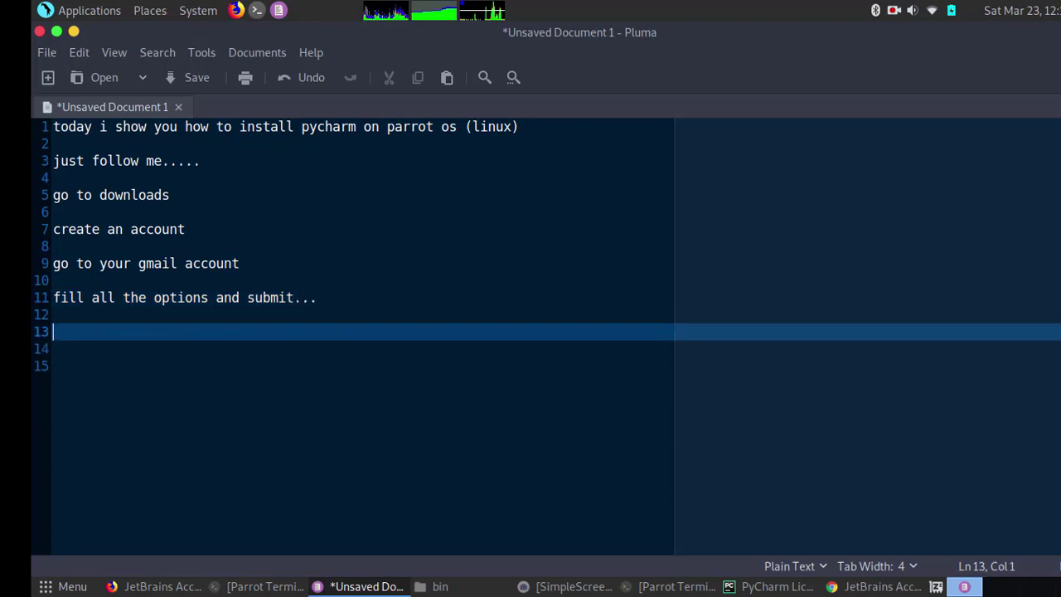
# Step: Write "already i have an account.. so i use it.." as the next line of the Pluma notes
pyautogui.write('already i ')
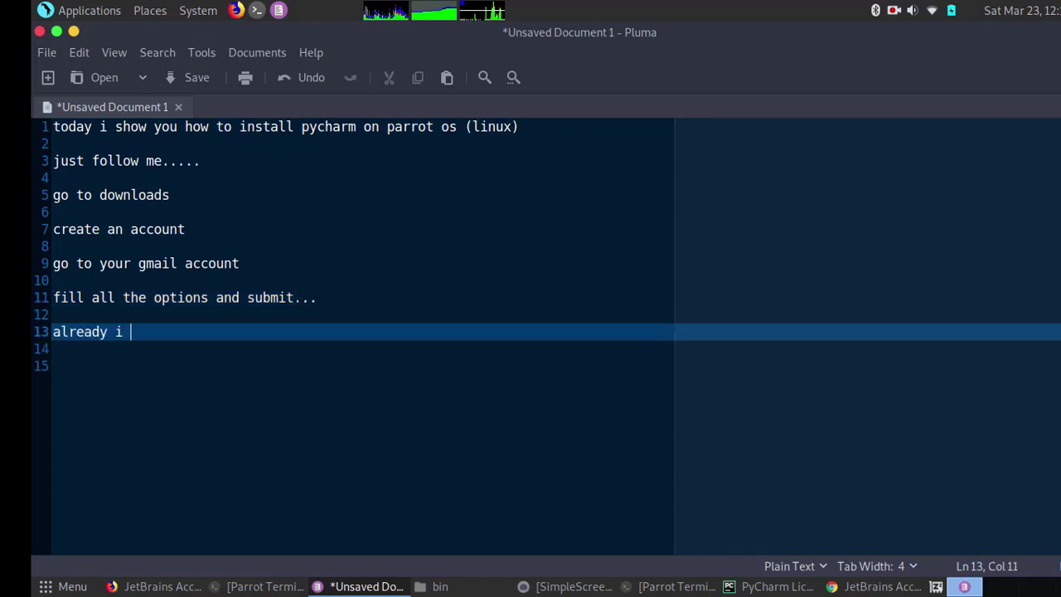
pyautogui.write('have')
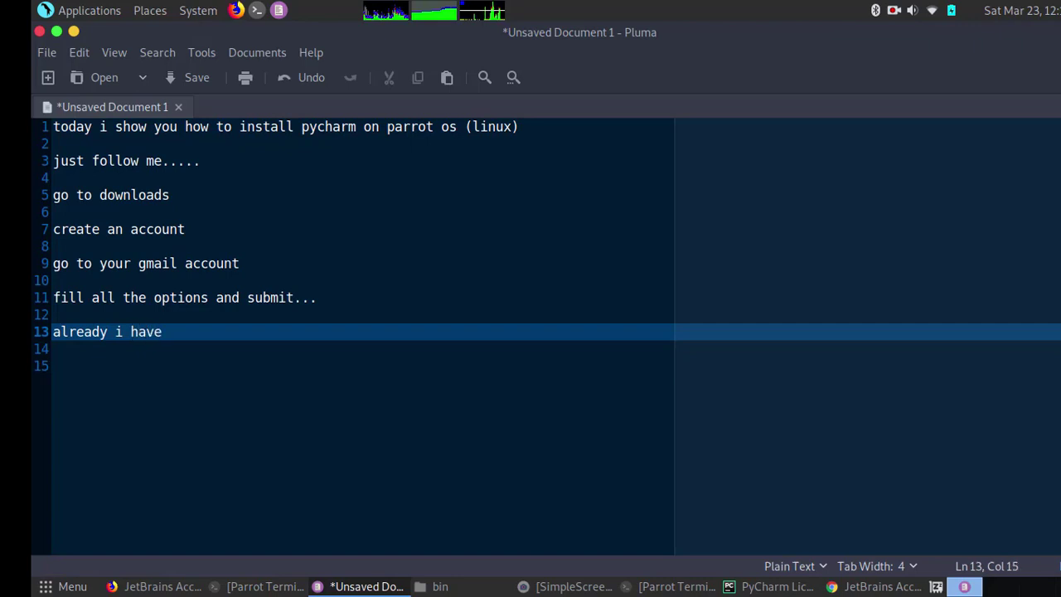
pyautogui.write(' an accou')
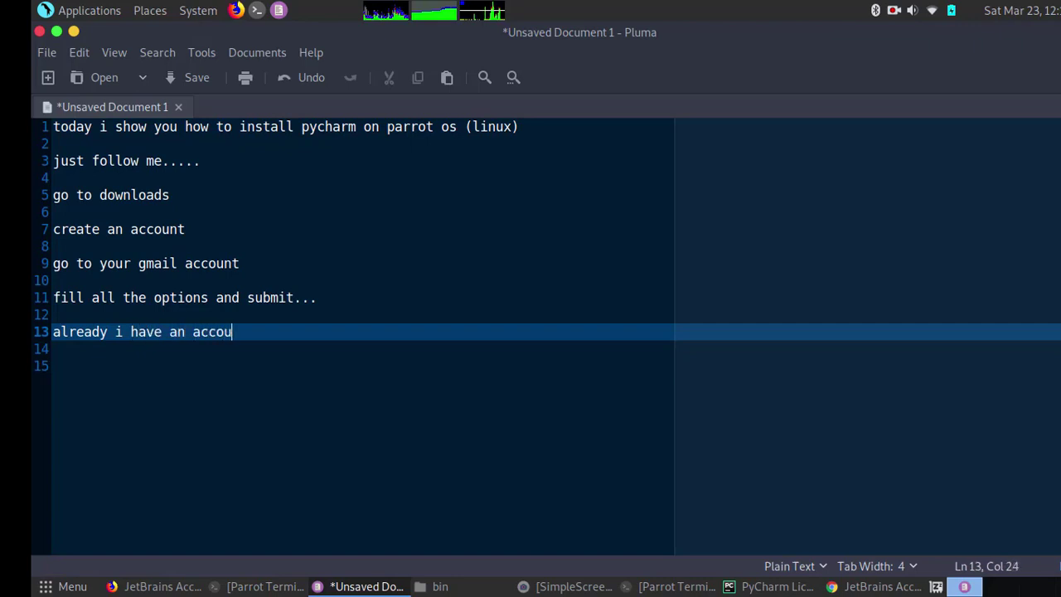
pyautogui.write('nt.. s')
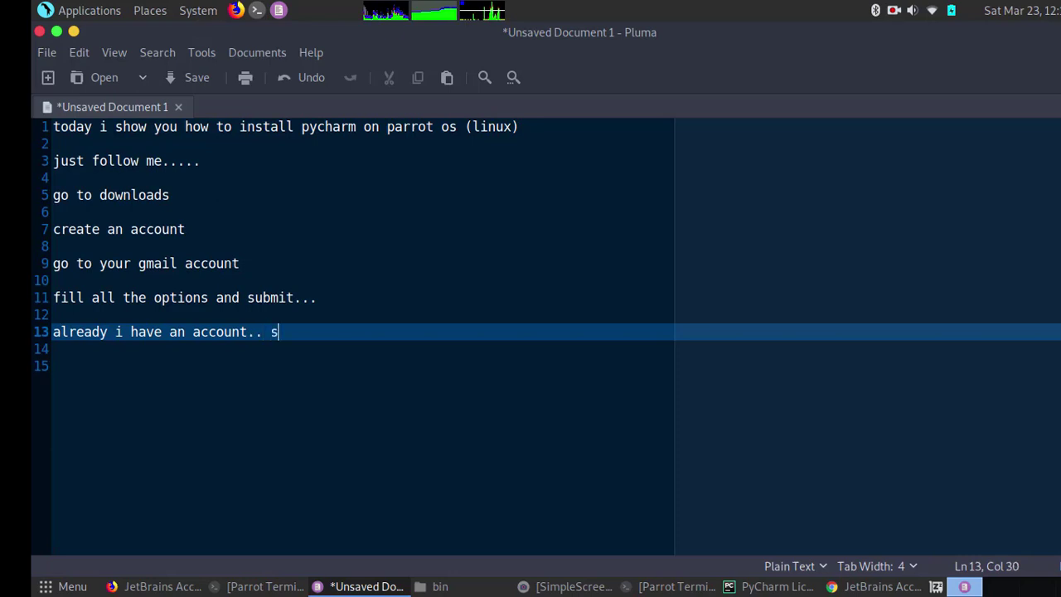
pyautogui.write('o i use it..')
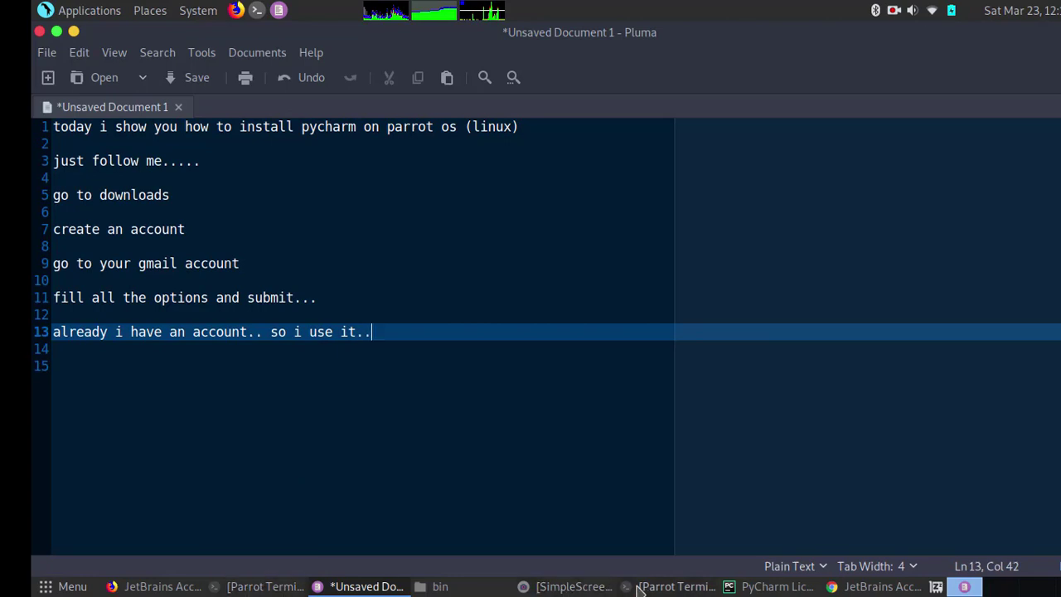
# Step: Activate the PyCharm license with the JetBrains Account username or e-mail and password, and minimize the Chrome window
pyautogui.click(732, 590)
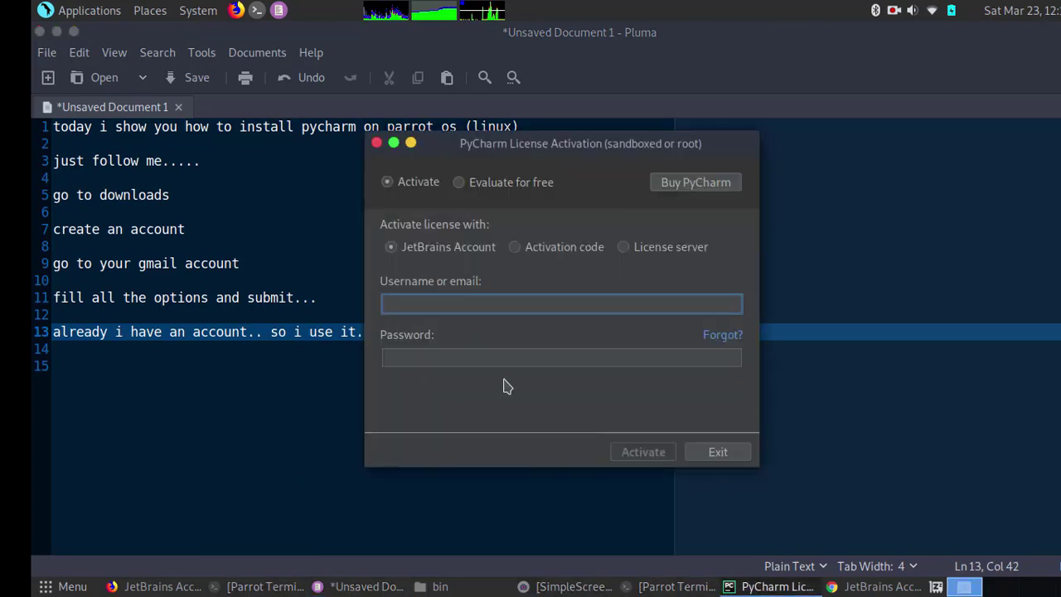
pyautogui.press('Return')
pyautogui.press('Return')
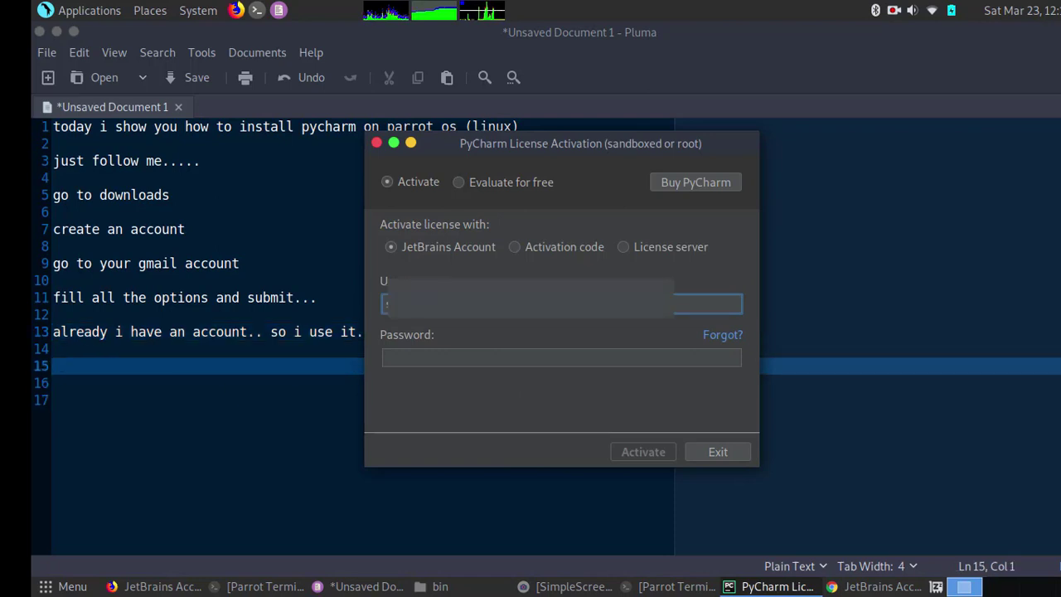
pyautogui.click(444, 353)
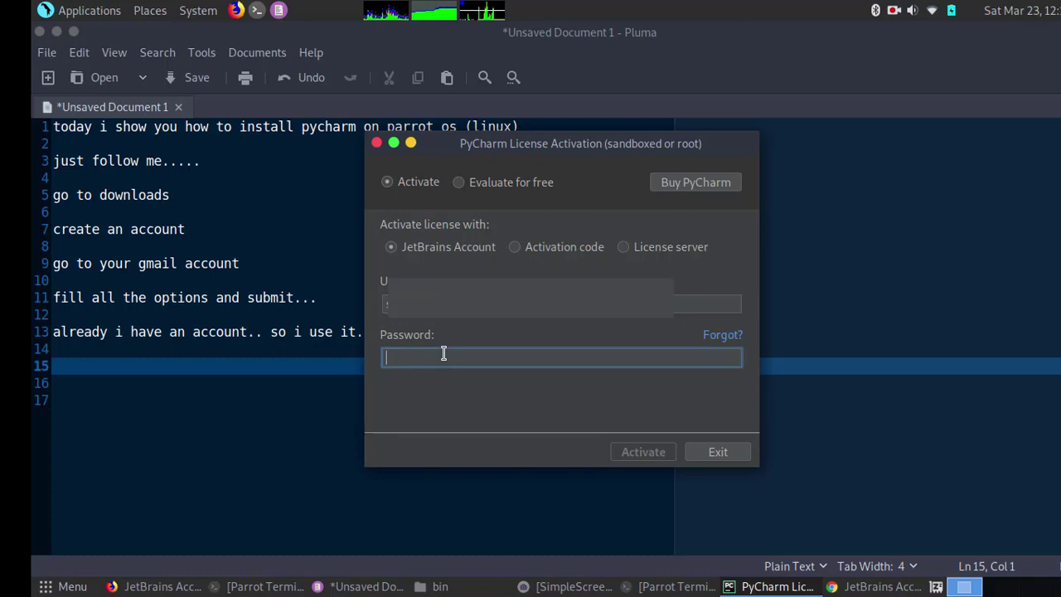
pyautogui.write('*')
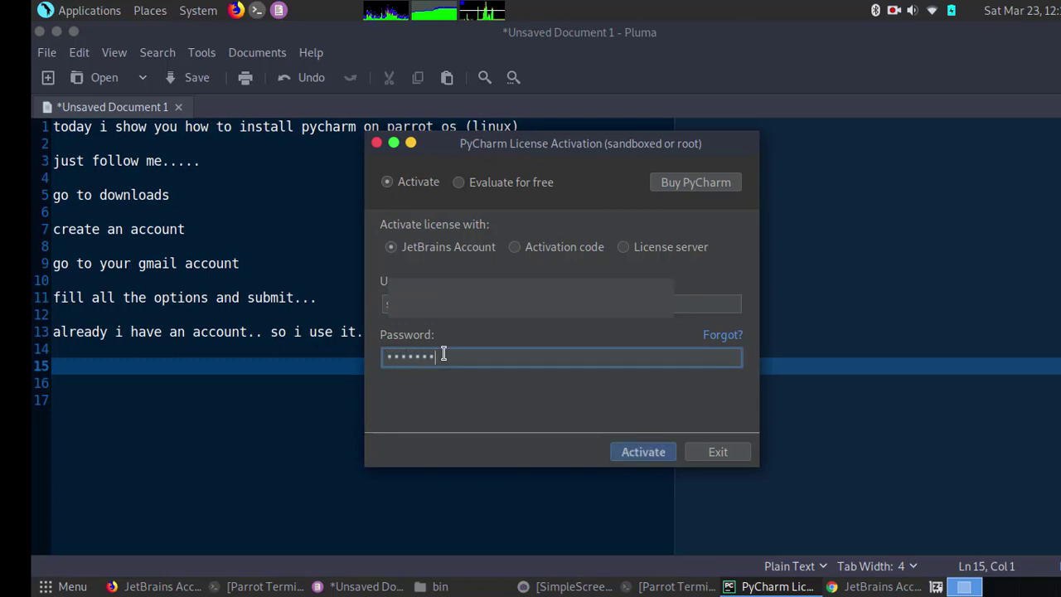
pyautogui.click(635, 453)
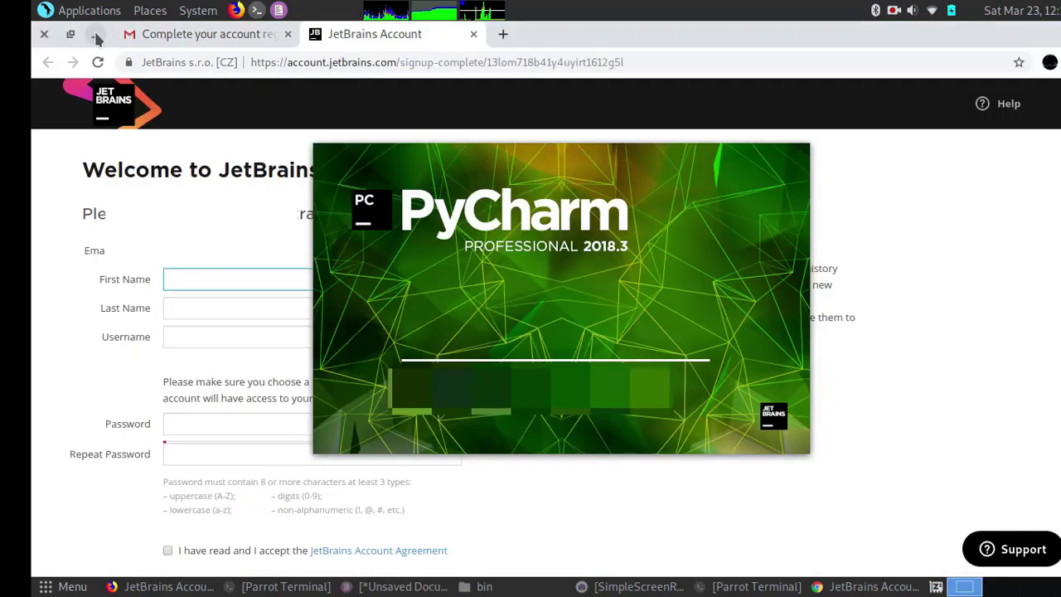
pyautogui.click(97, 37)
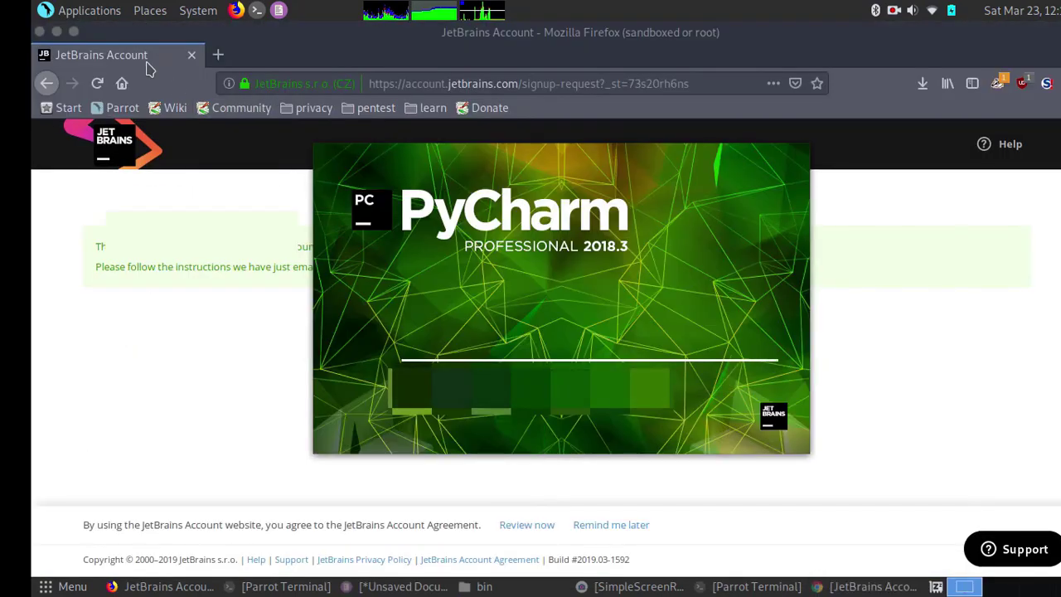
# Step: Minimize the Firefox window and view the version control systems offered for checkout on the PyCharm welcome screen
pyautogui.click(73, 33)
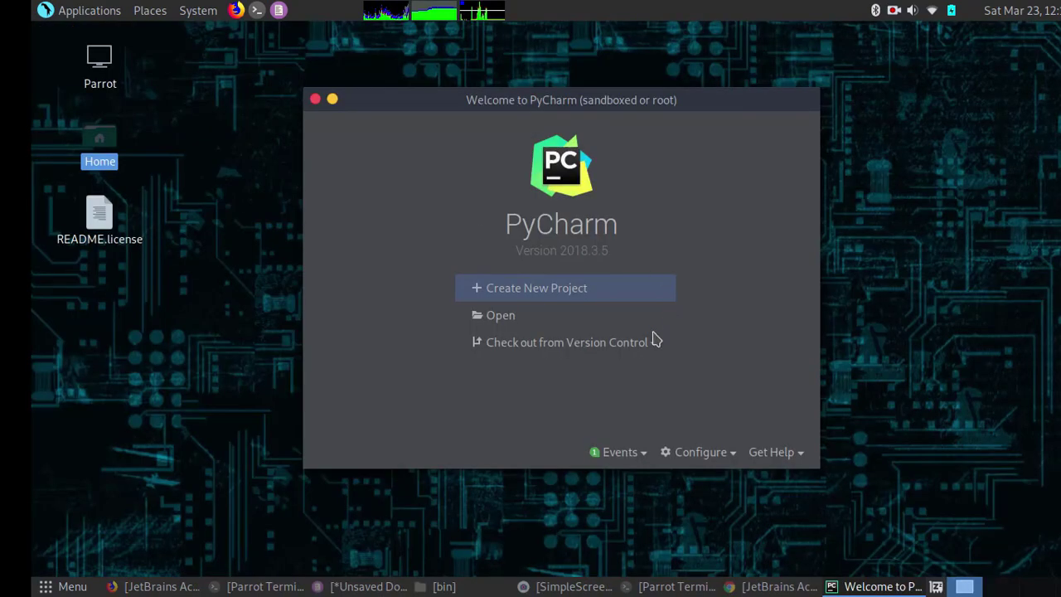
pyautogui.click(638, 346)
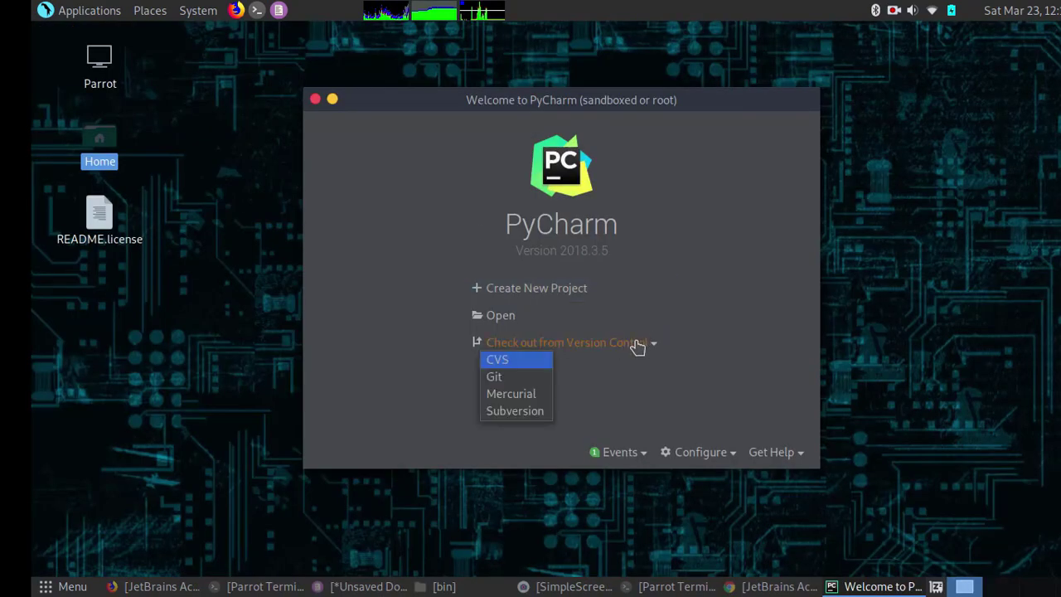
pyautogui.click(639, 348)
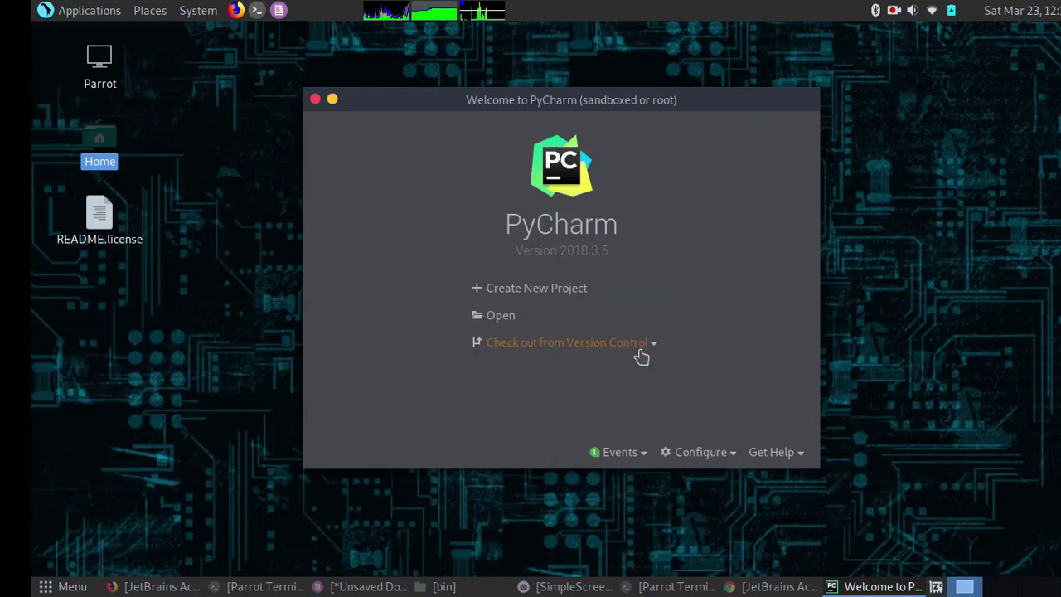
# Step: Create a PyCharm desktop entry for all users from the welcome screen's configuration options
pyautogui.click(701, 459)
pyautogui.click(700, 456)
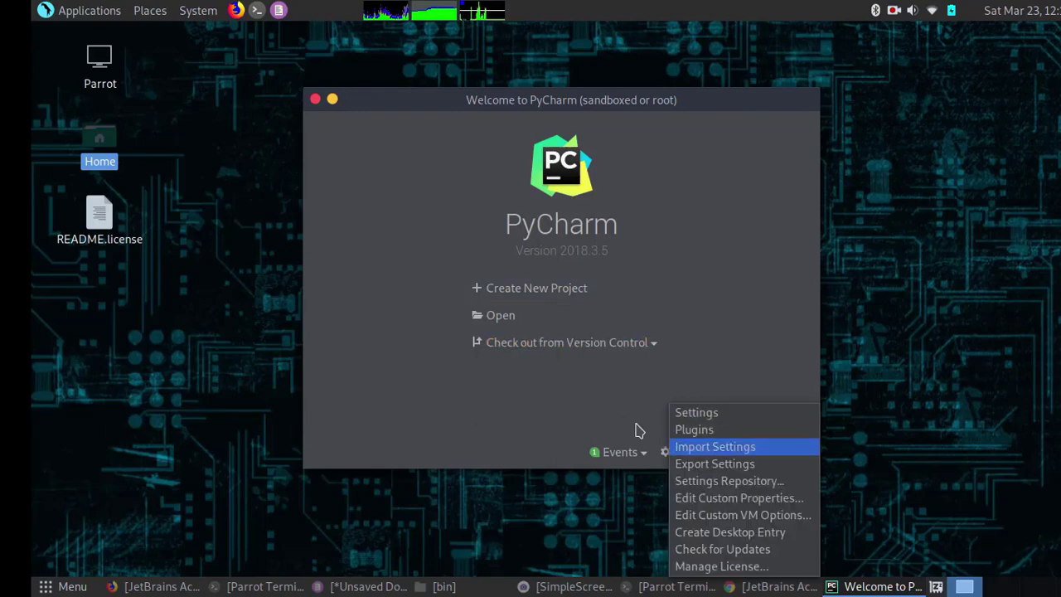
pyautogui.click(719, 533)
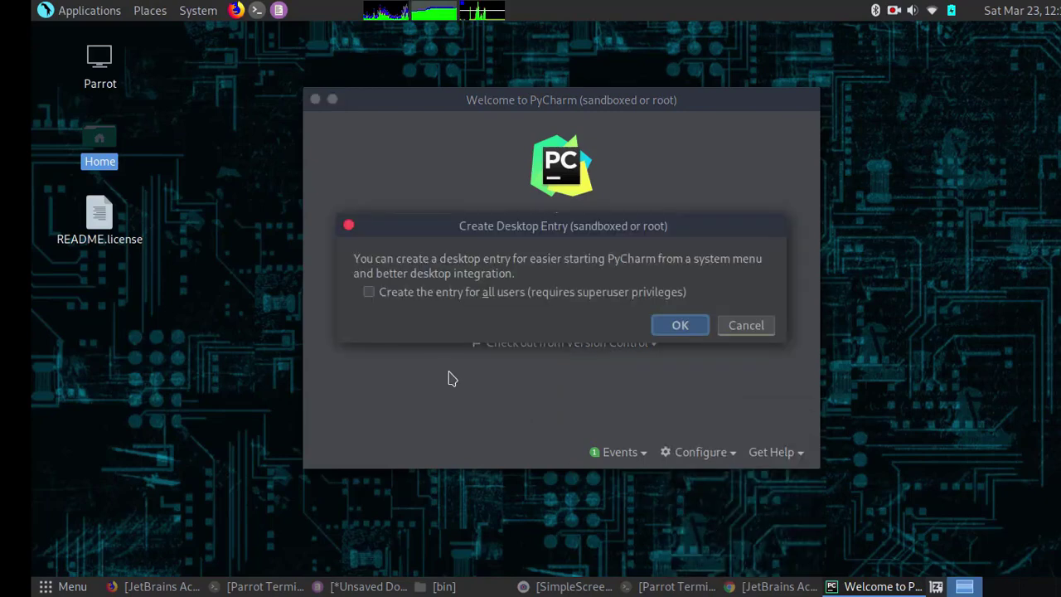
pyautogui.click(400, 293)
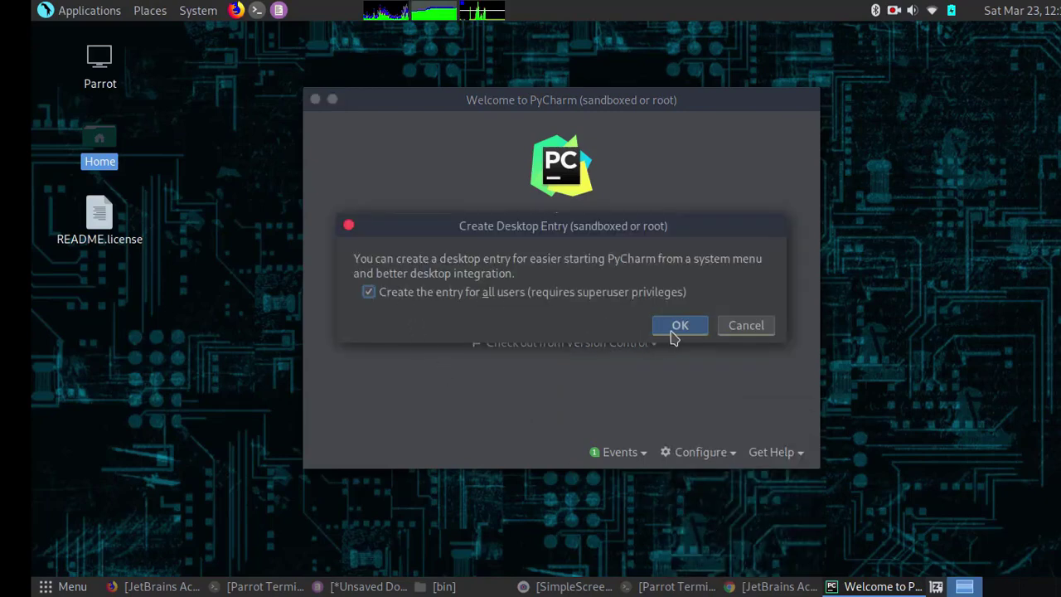
pyautogui.click(670, 331)
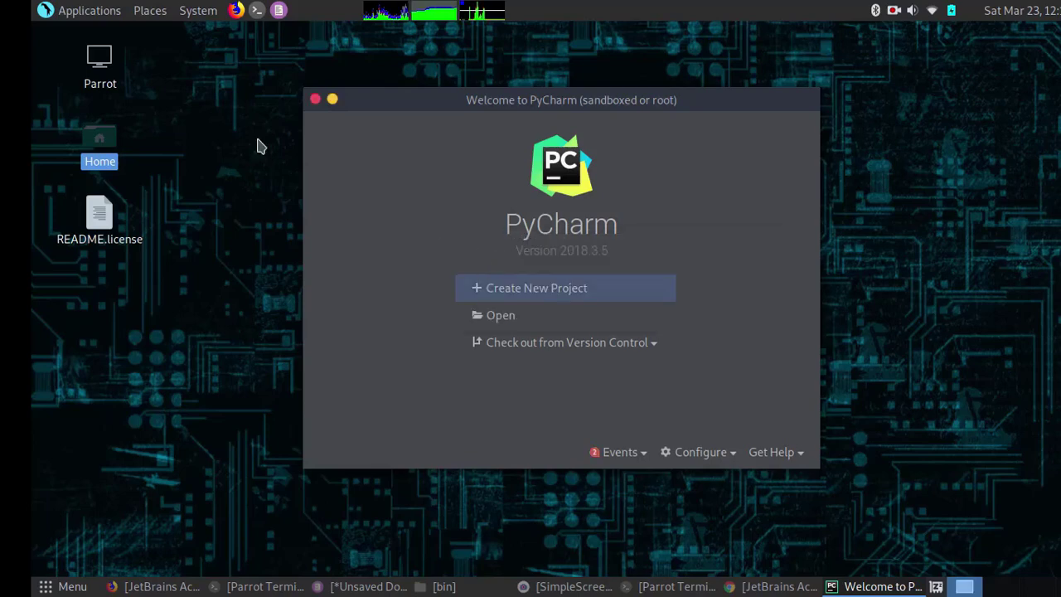
# Step: Check the system's Programming applications for the PyCharm Professional Edition entry, and minimize the PyCharm welcome window
pyautogui.click(81, 11)
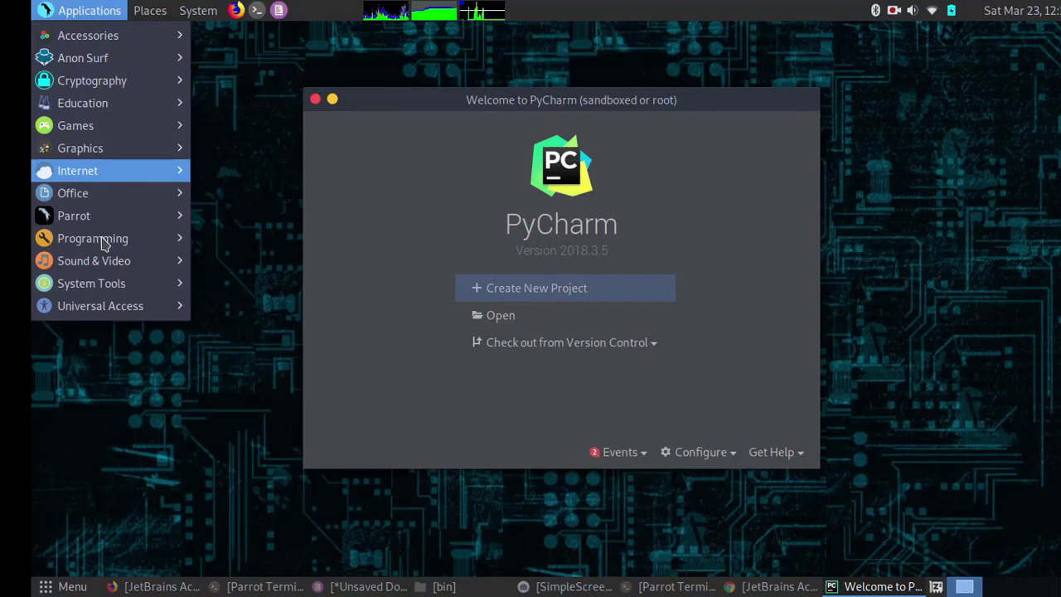
pyautogui.moveTo(103, 242)
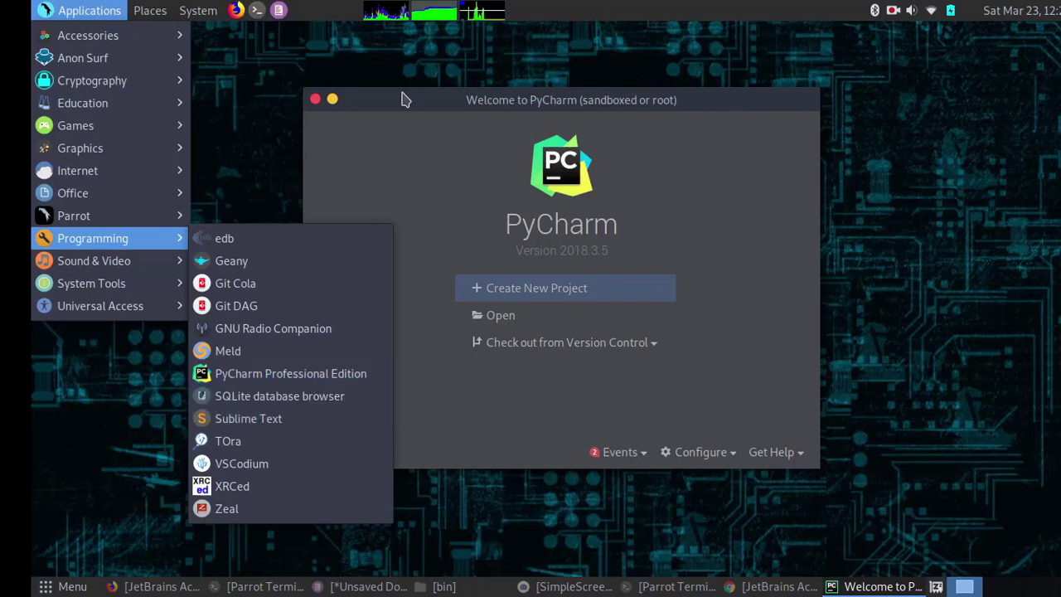
pyautogui.click(334, 99)
pyautogui.click(333, 100)
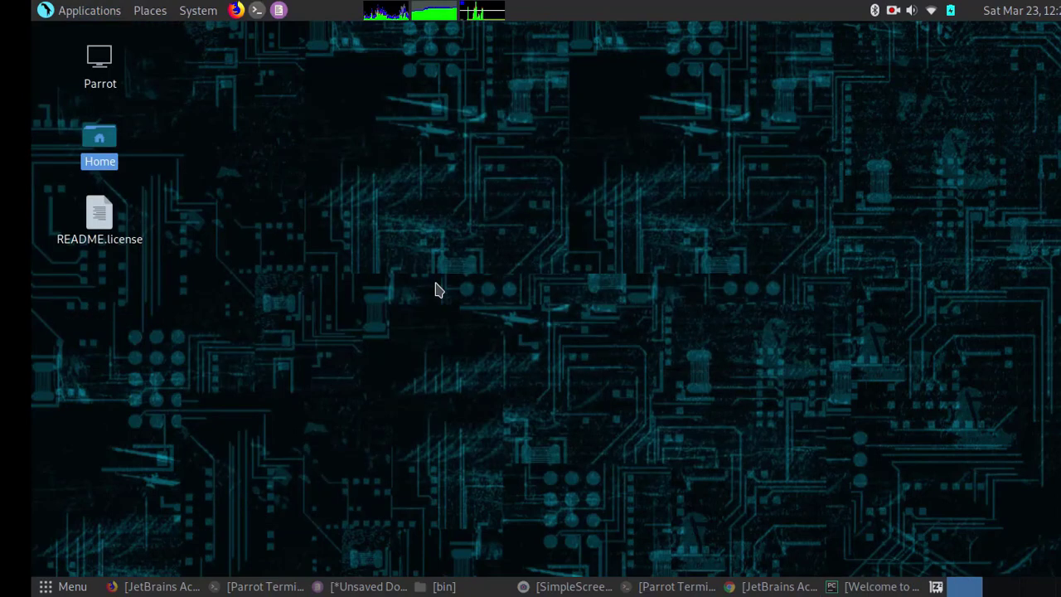
# Step: Switch to the Pluma notes and write "thanks for" on line 15, below the line about already having an account
pyautogui.click(358, 587)
pyautogui.write('thanks for')
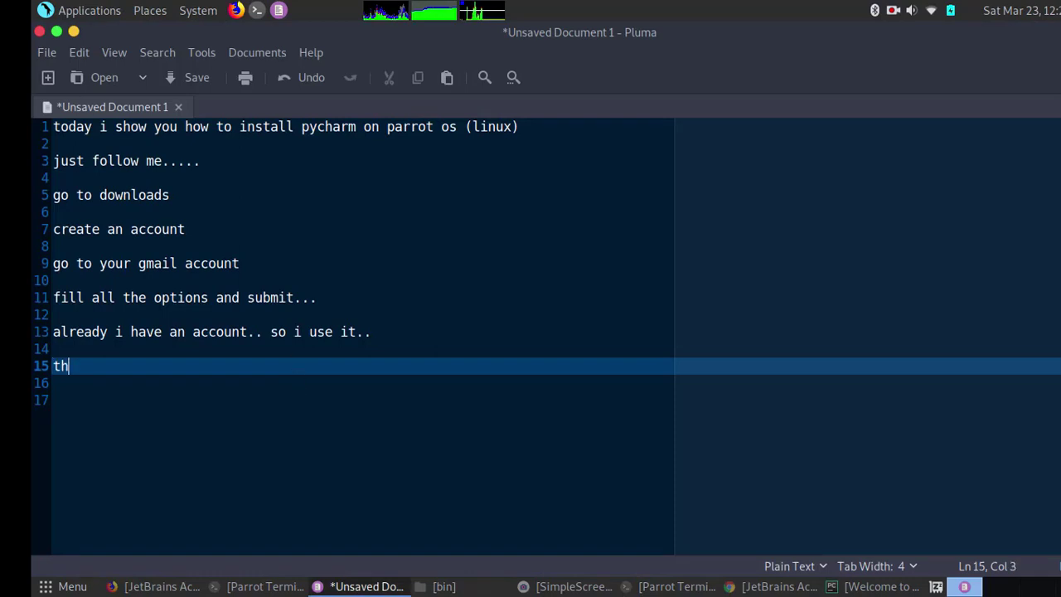